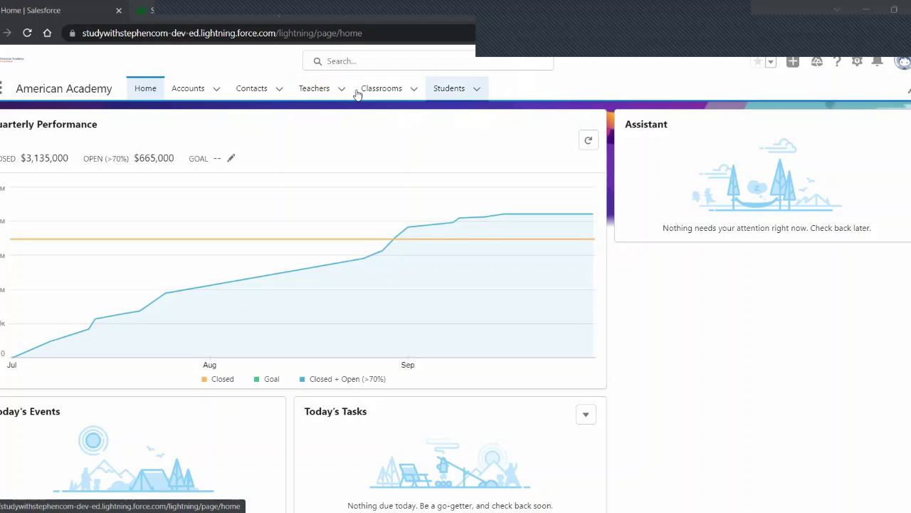
- Open the first teacher record, review its Teacher's Name field, and return to the home page
left_click(314, 88)
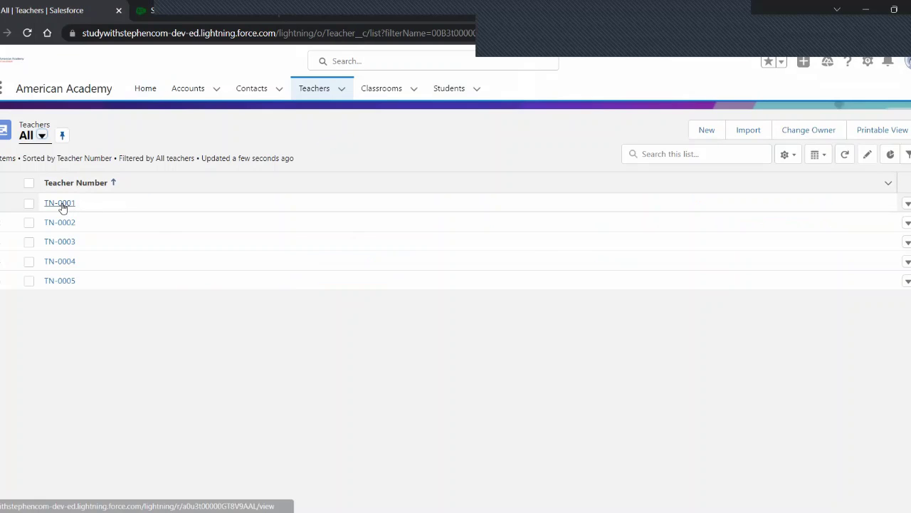
left_click(63, 203)
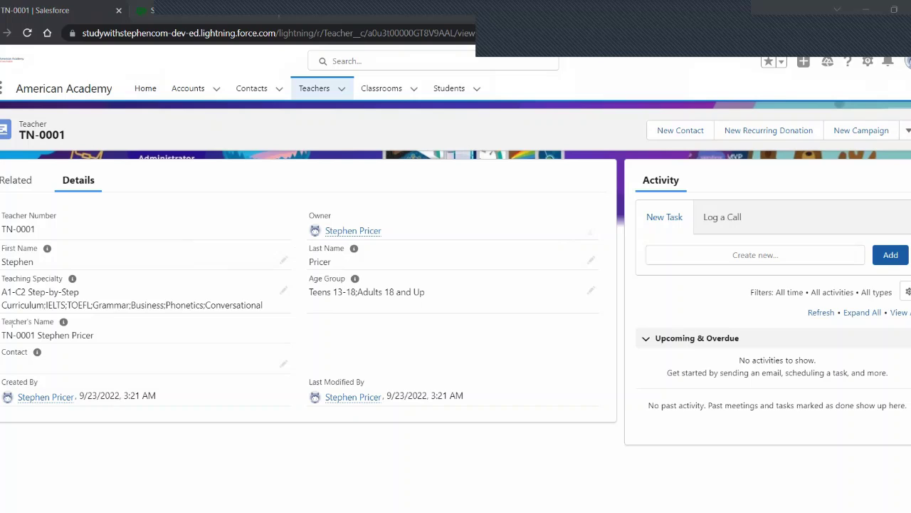
mouse_move(1, 317)
left_mouse_down()
mouse_move(131, 354)
mouse_move(158, 348)
left_mouse_up()
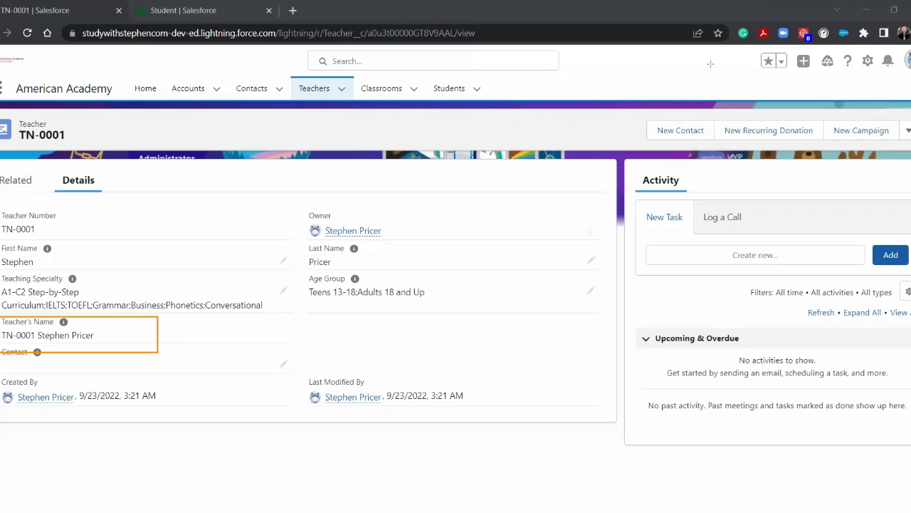
left_click(144, 93)
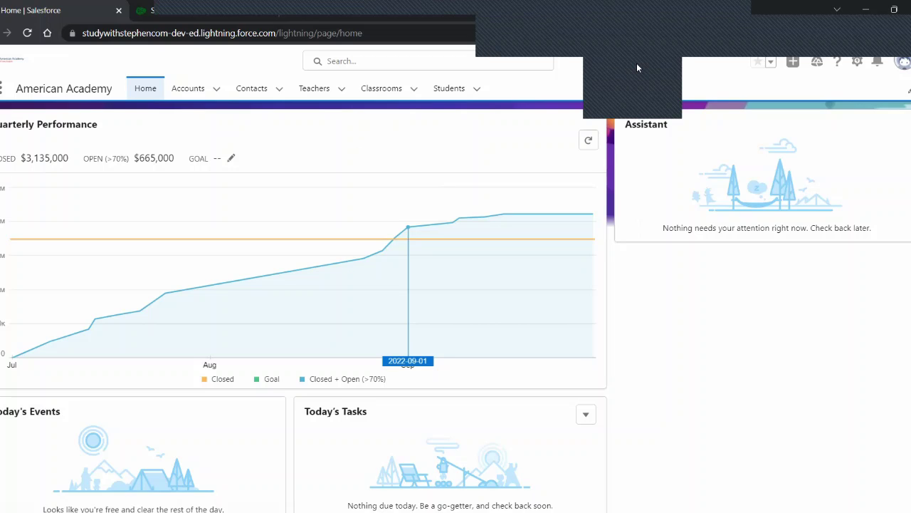
- Open the listed student record and follow its Teacher lookup to the related teacher record
left_click_drag(293, 80, 335, 105)
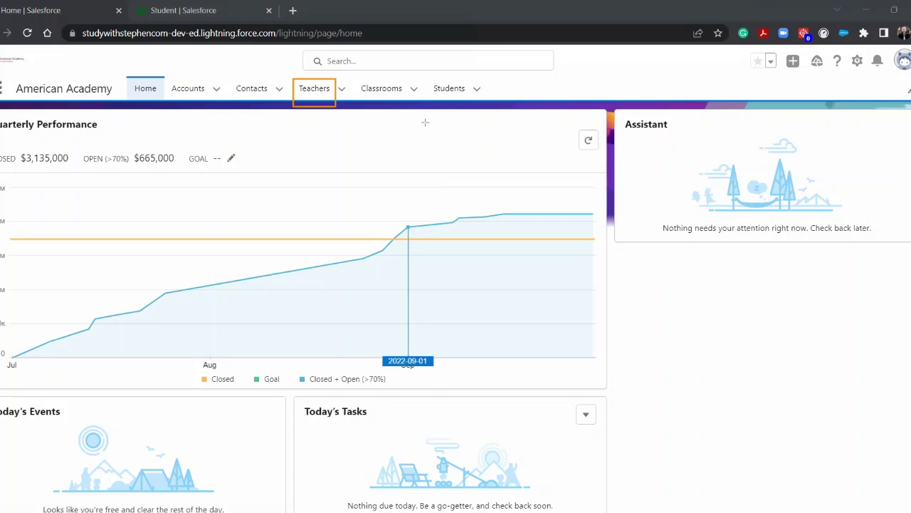
left_click_drag(429, 74, 474, 105)
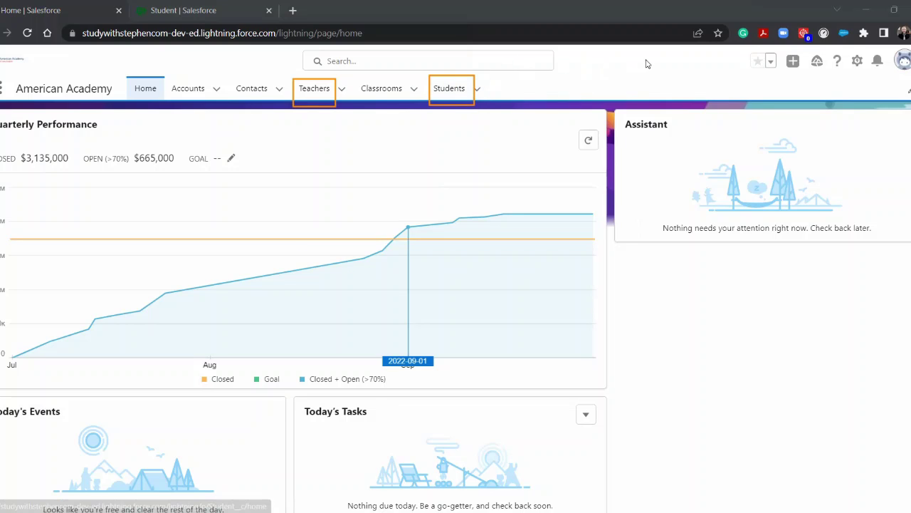
left_click(450, 91)
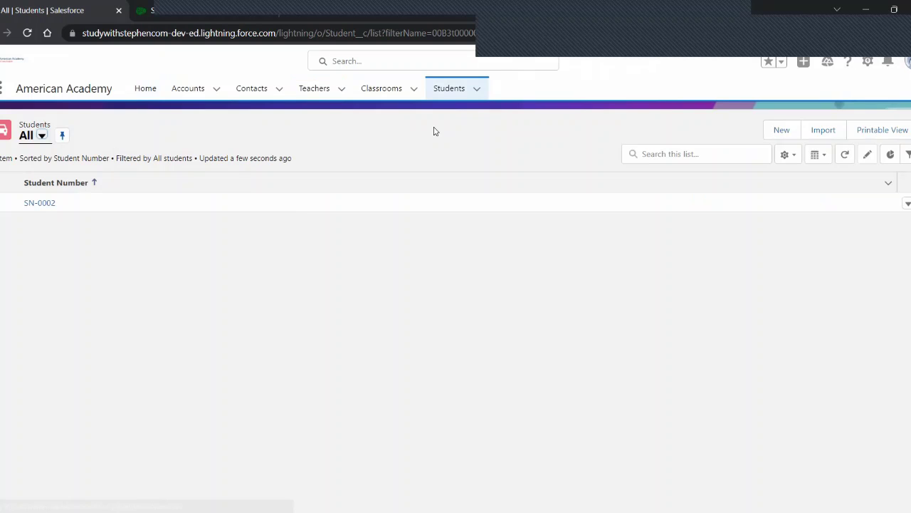
left_click(36, 205)
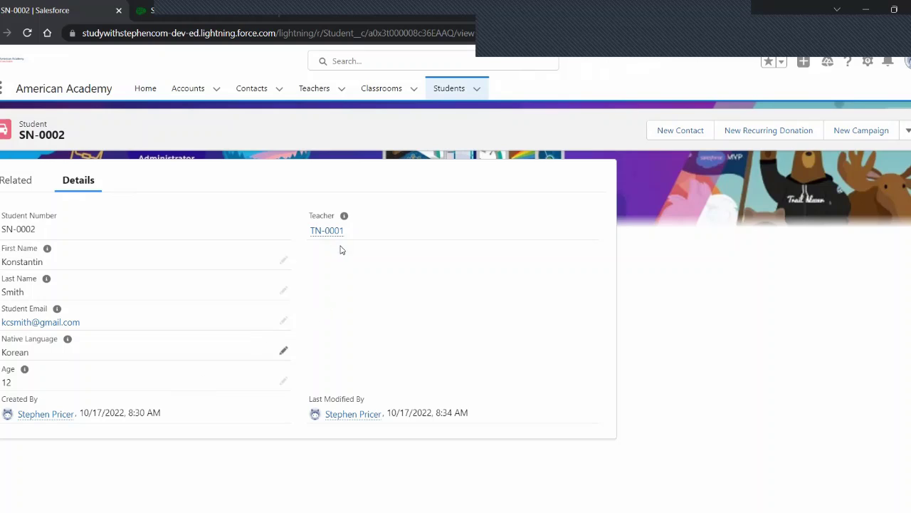
mouse_move(324, 235)
left_click(326, 232)
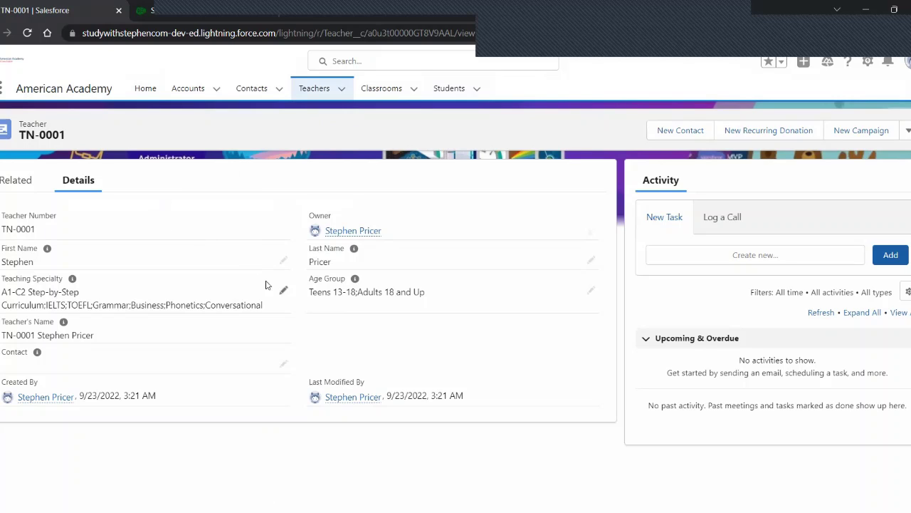
- Reopen the student record and bring up the Student object's Fields & Relationships in Object Manager
left_click(447, 93)
left_click(46, 205)
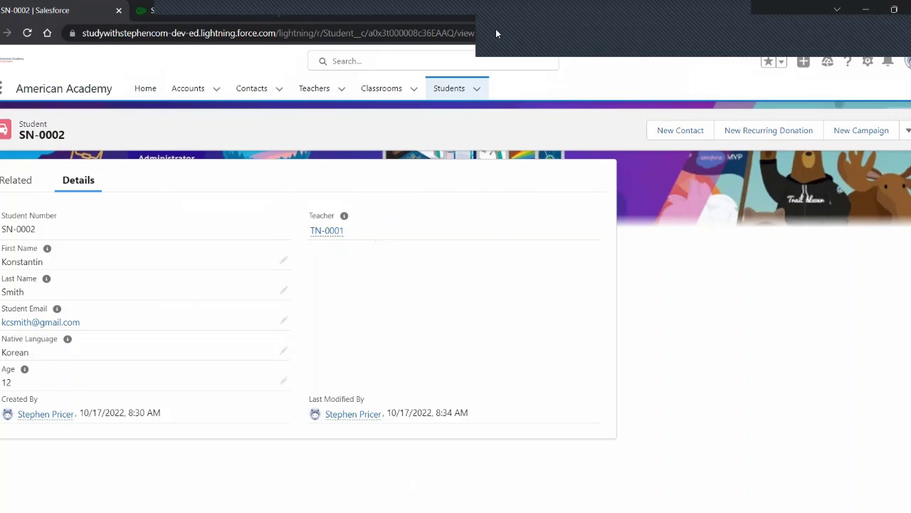
left_click(868, 64)
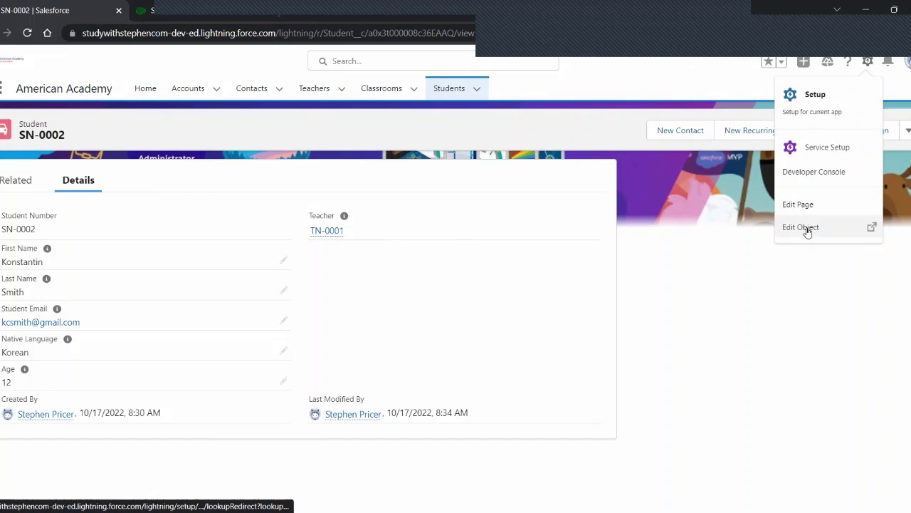
left_click(213, 13)
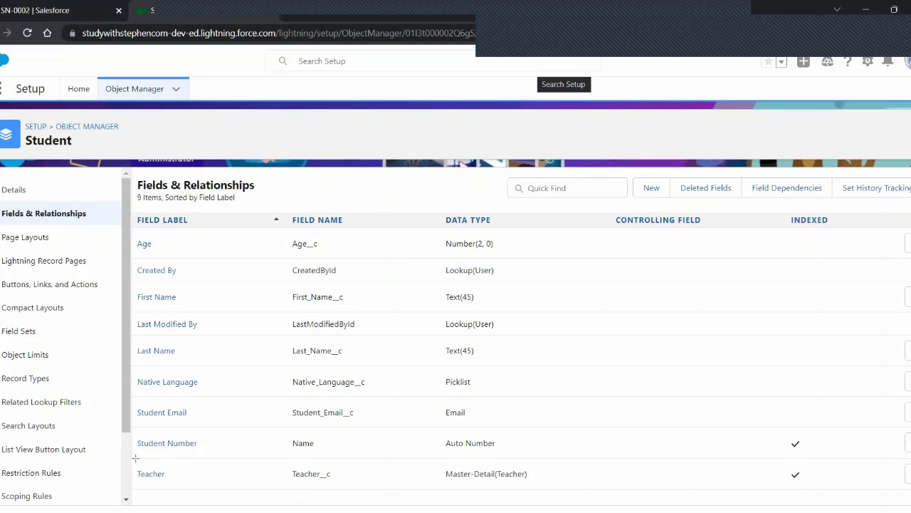
left_click_drag(133, 456, 169, 476)
left_click_drag(446, 486, 543, 493)
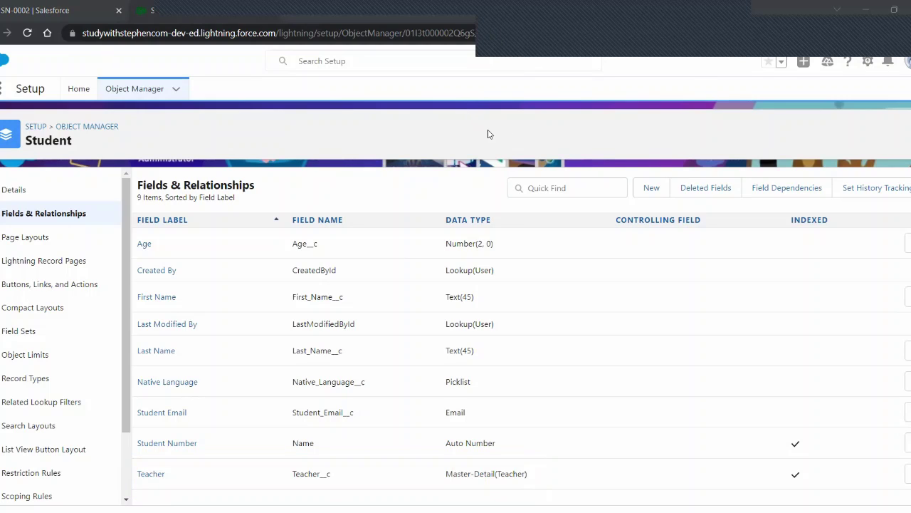
- Start a new custom field on the Student object with Formula as its data type
left_click(641, 189)
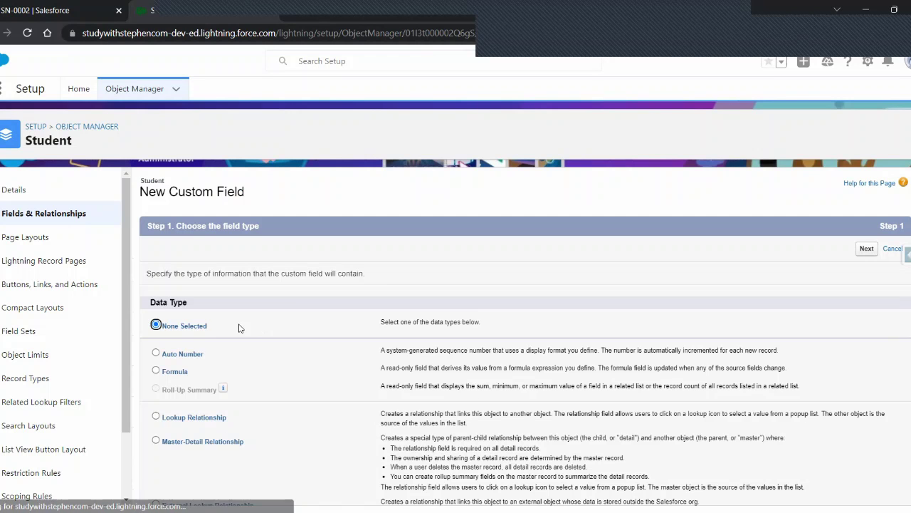
scroll(177, 354, "down", 2)
scroll(177, 355, "down", 1)
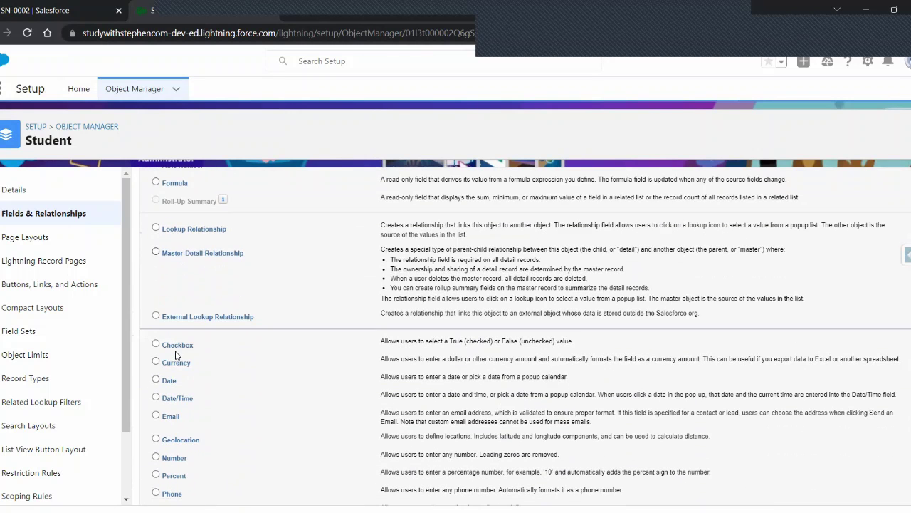
left_click(156, 183)
scroll(631, 331, "up", 3)
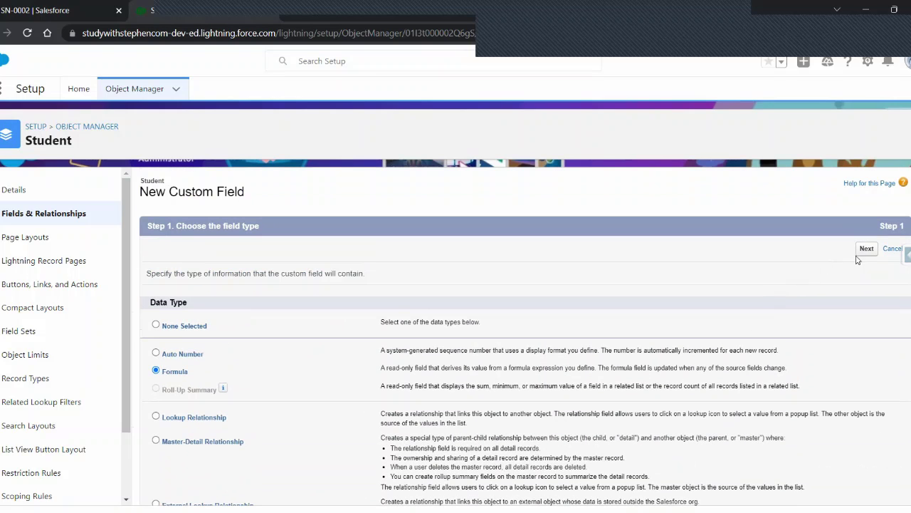
left_click(866, 249)
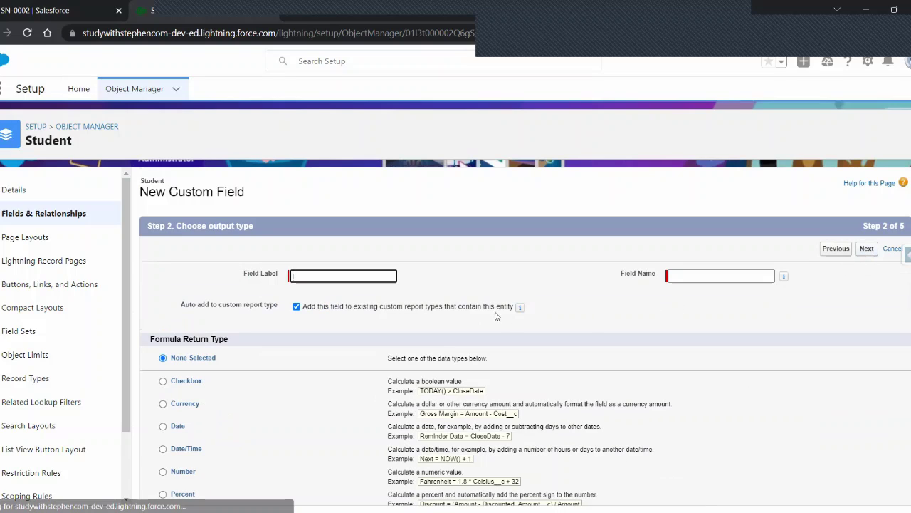
- Label the formula field Teacher's Name, set its return type to Text, and proceed to the formula entry
type("Teacher's ")
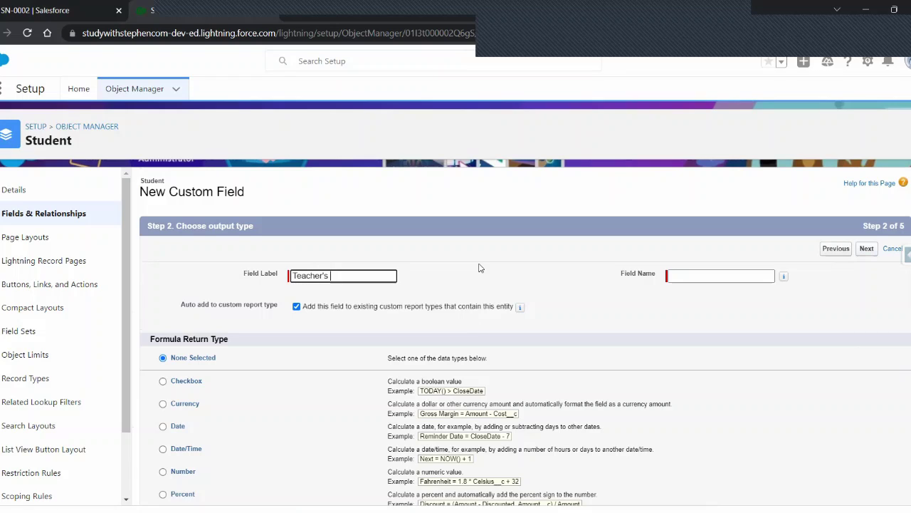
type("Name")
scroll(256, 327, "down", 1)
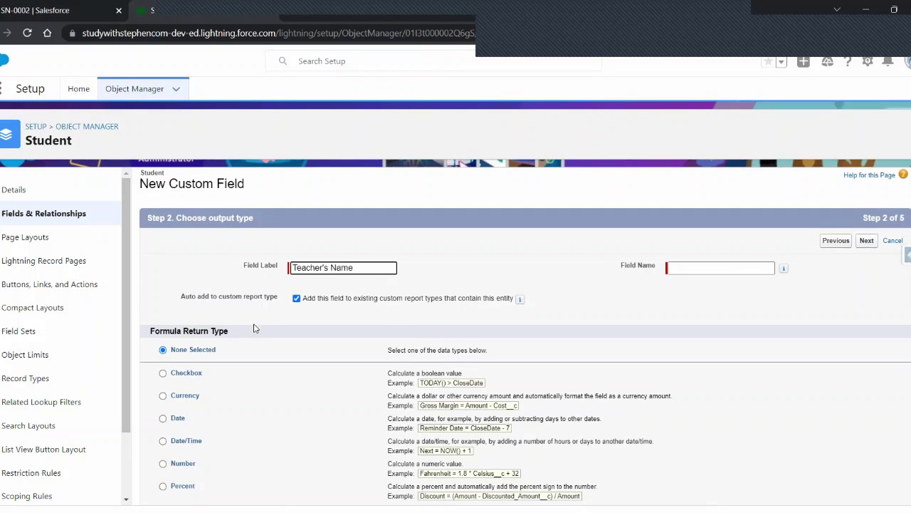
scroll(255, 328, "down", 2)
scroll(206, 381, "down", 1)
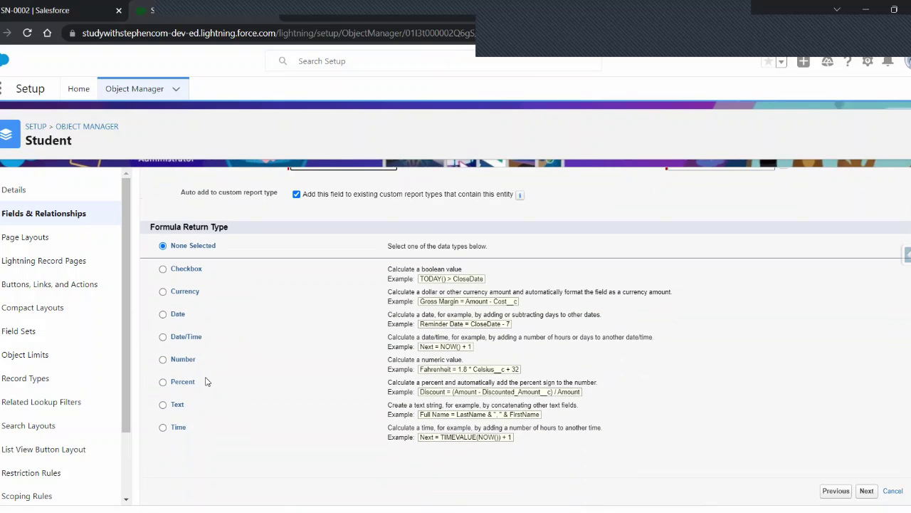
left_click(178, 408)
scroll(688, 325, "up", 1)
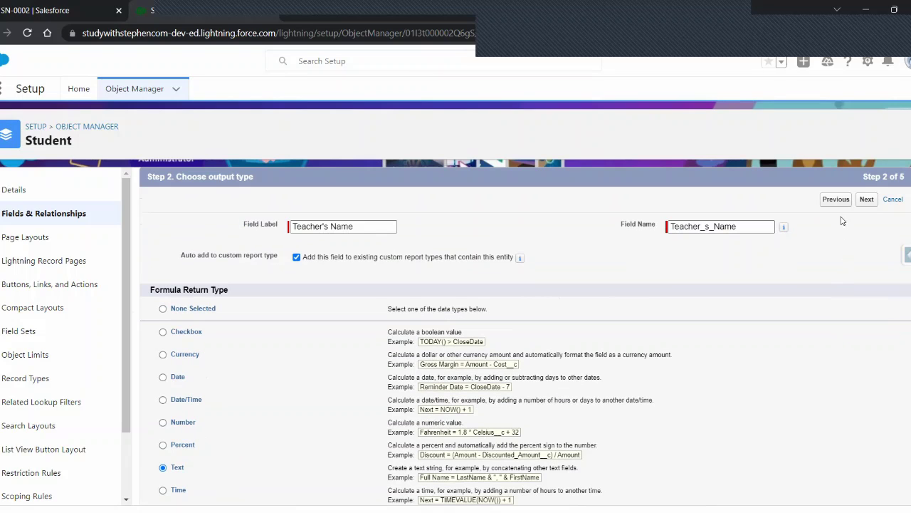
left_click(863, 200)
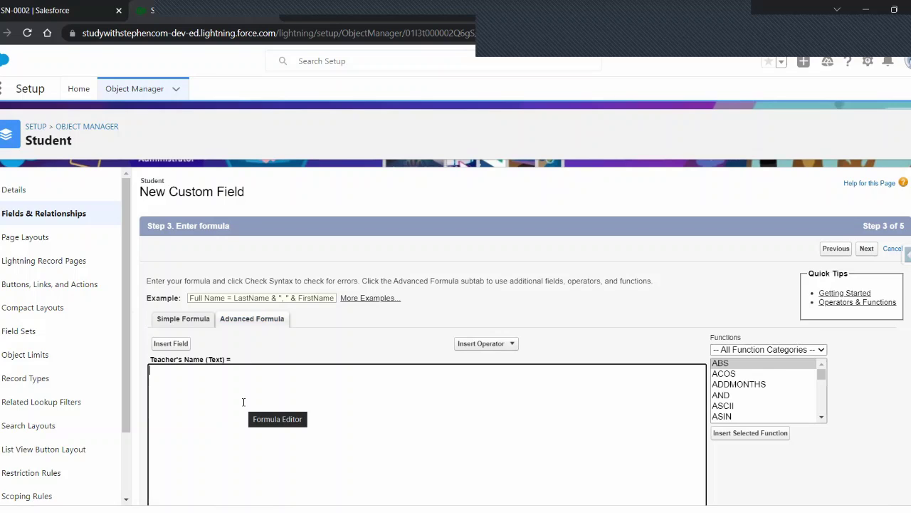
- Insert the related Teacher object's Teacher's Name field (Teacher__r.Teacher_s_Name__c) into the advanced formula
scroll(239, 393, "down", 1)
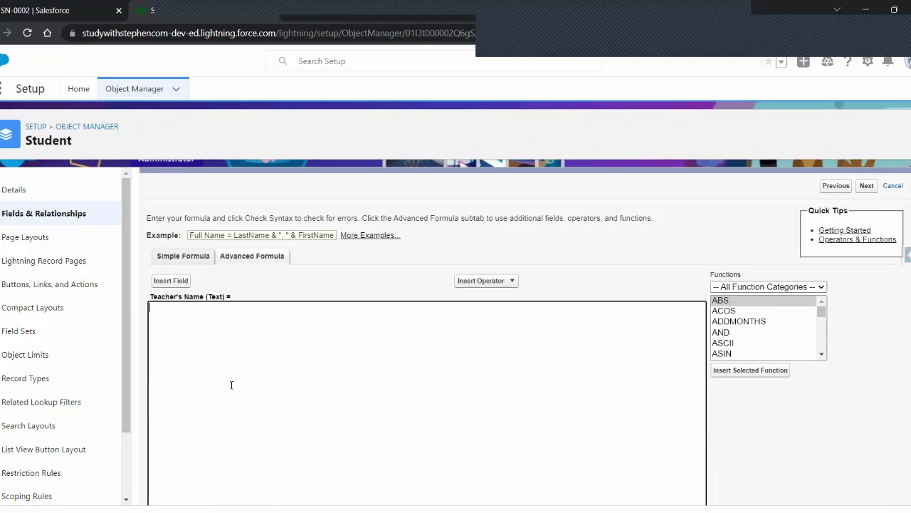
left_click(171, 280)
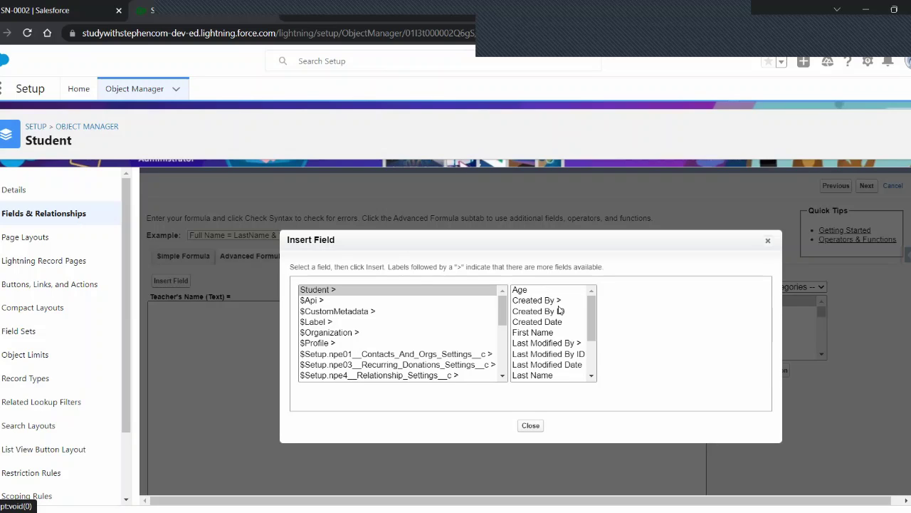
scroll(559, 310, "down", 2)
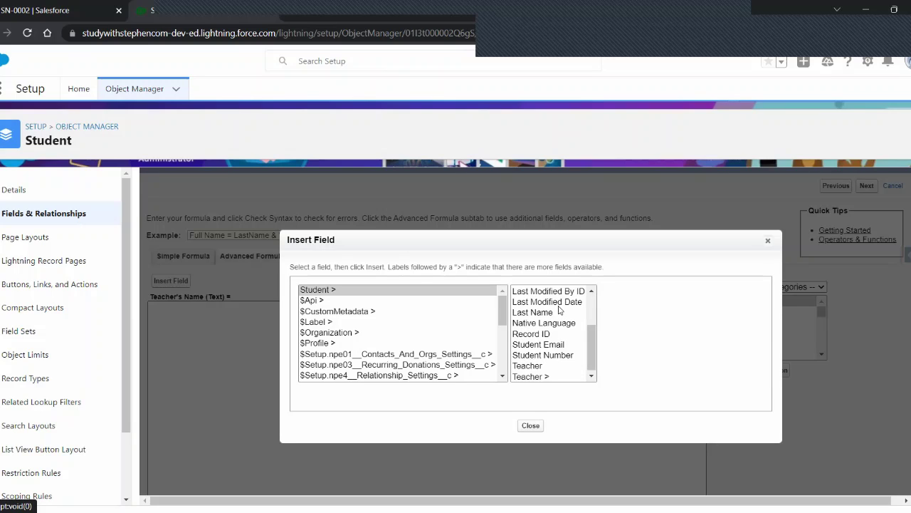
left_click(533, 376)
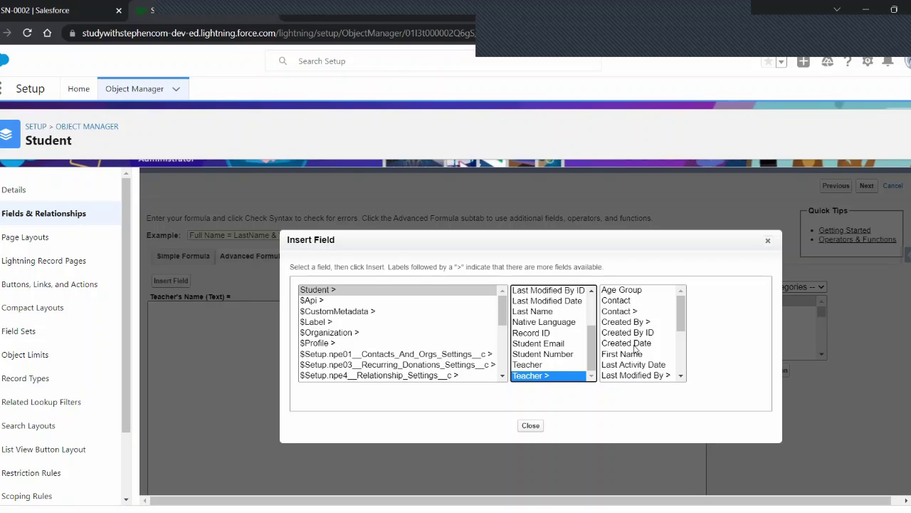
scroll(637, 342, "down", 2)
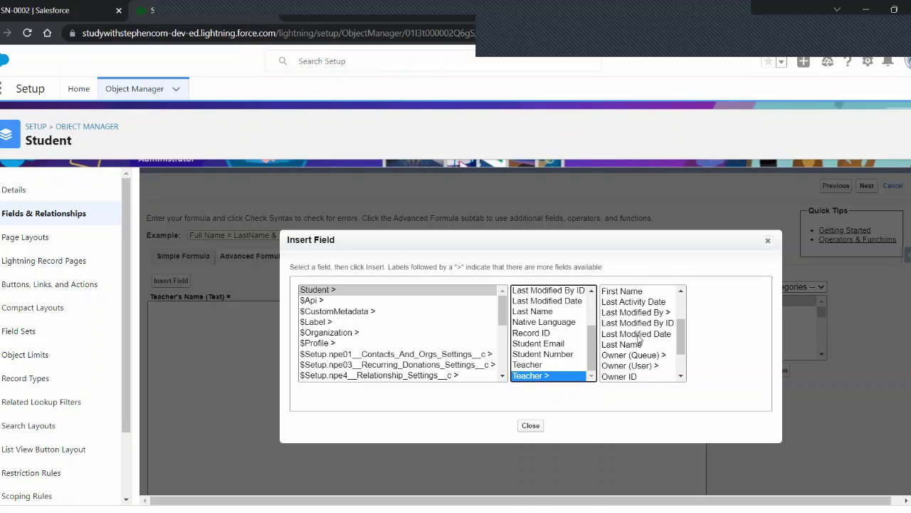
scroll(639, 341, "down", 1)
scroll(639, 340, "down", 1)
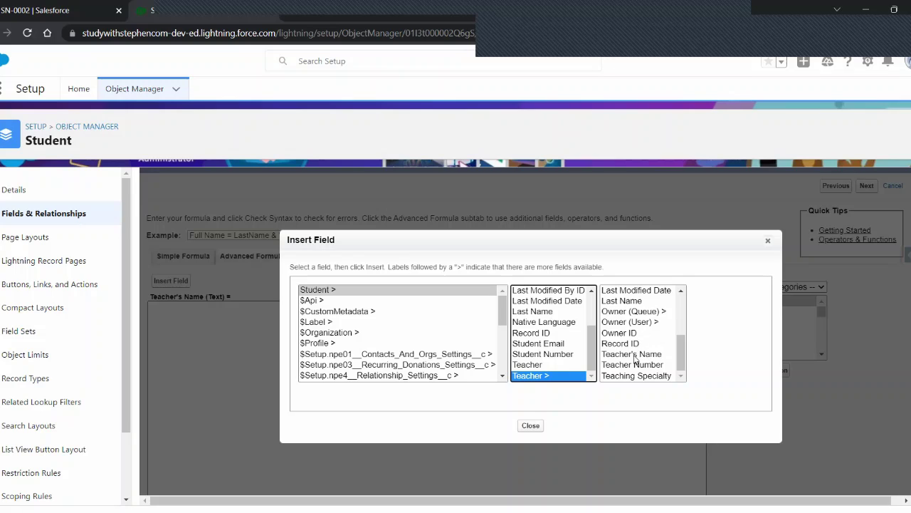
left_click(633, 355)
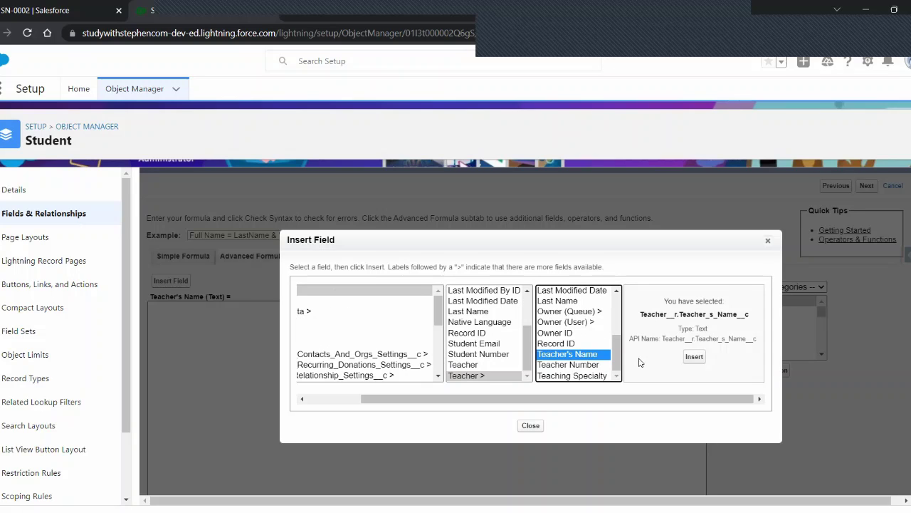
left_click(694, 357)
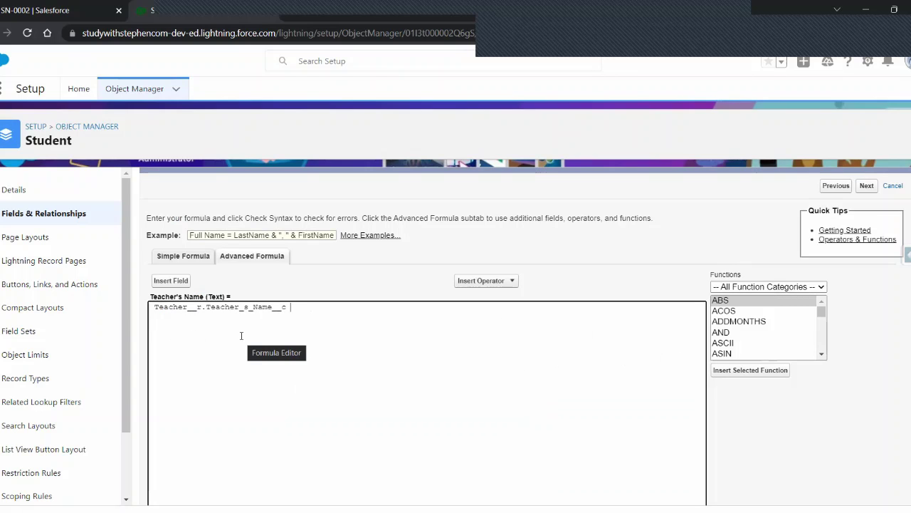
- Check the formula's syntax and proceed to the field-level security settings
scroll(241, 335, "down", 1)
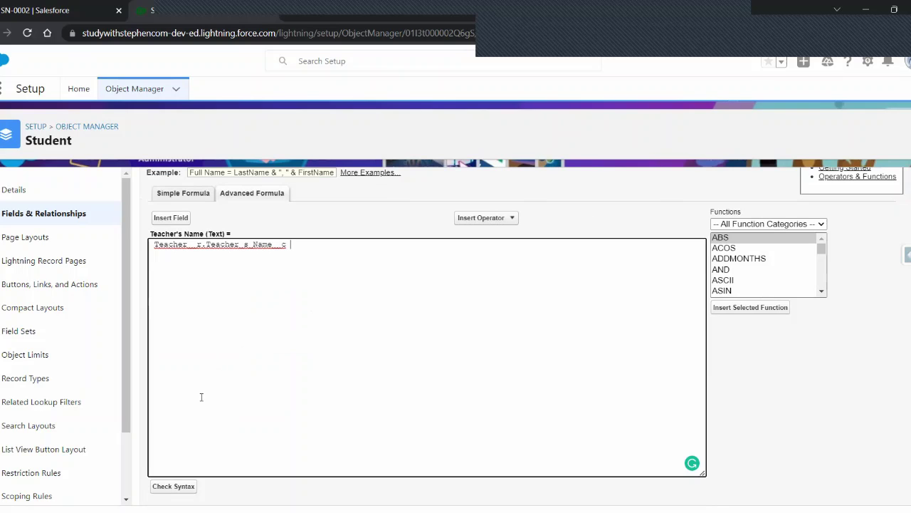
left_click(164, 489)
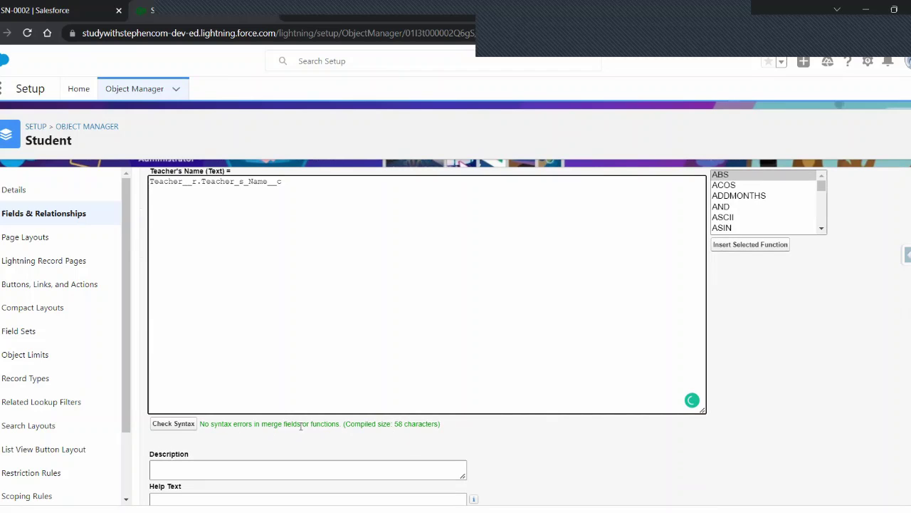
scroll(504, 449, "down", 1)
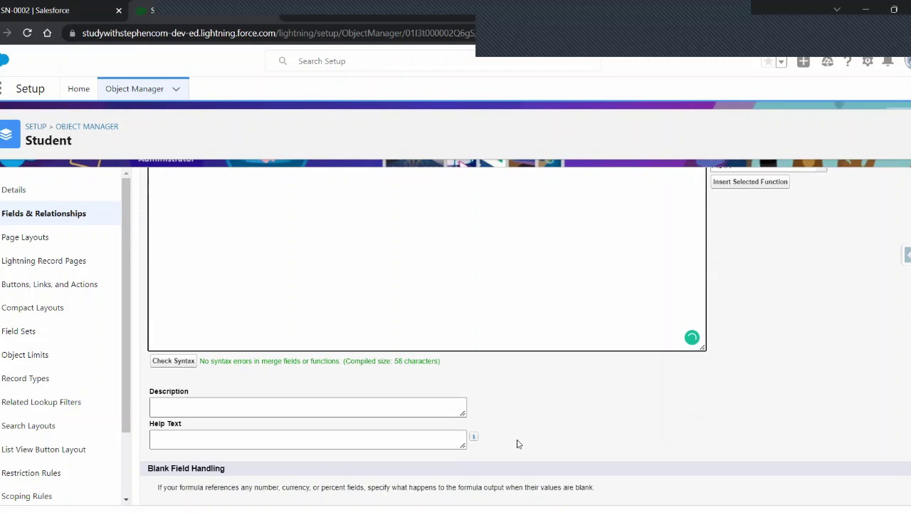
scroll(710, 426, "up", 4)
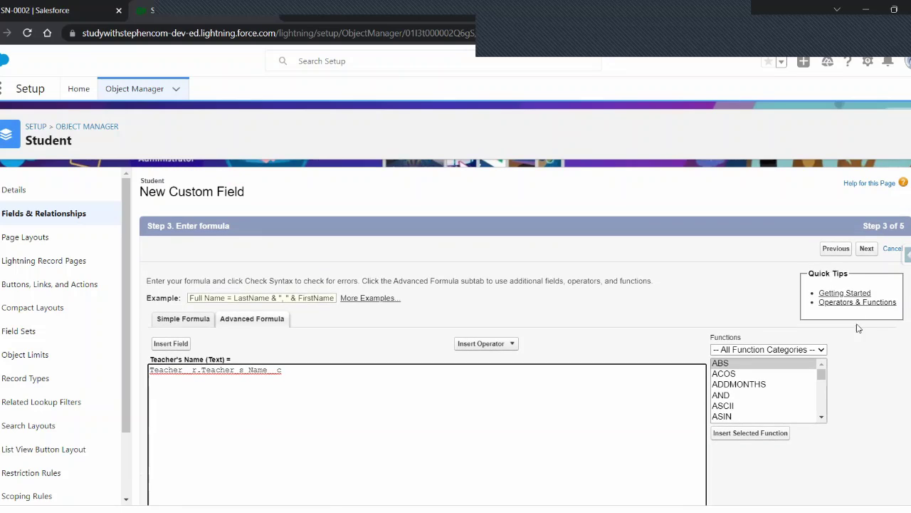
left_click(868, 249)
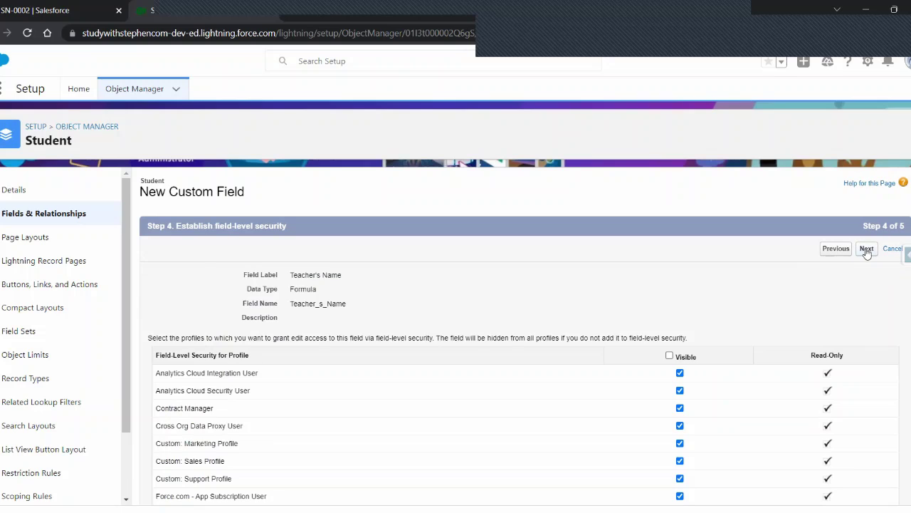
- Save the new Teacher's Name field with the default visibility and page layout, and refresh the student record to inspect it
left_click(866, 250)
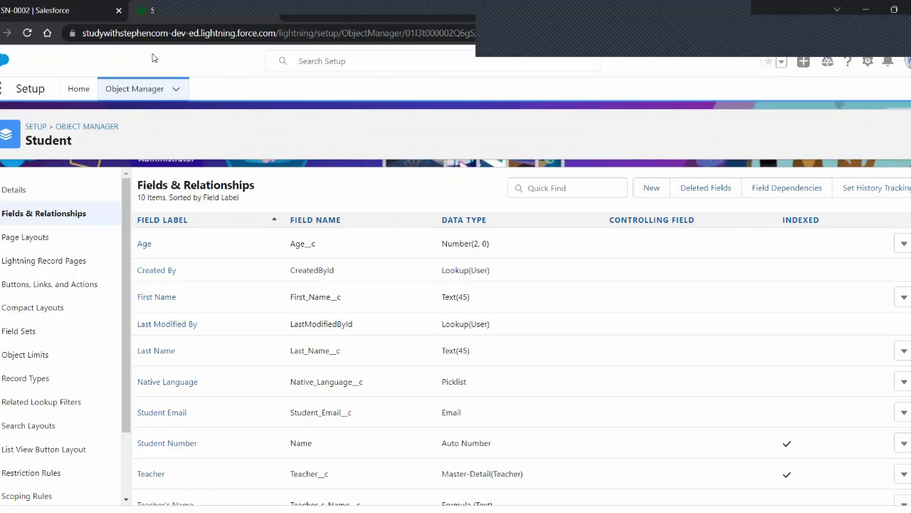
left_click(80, 13)
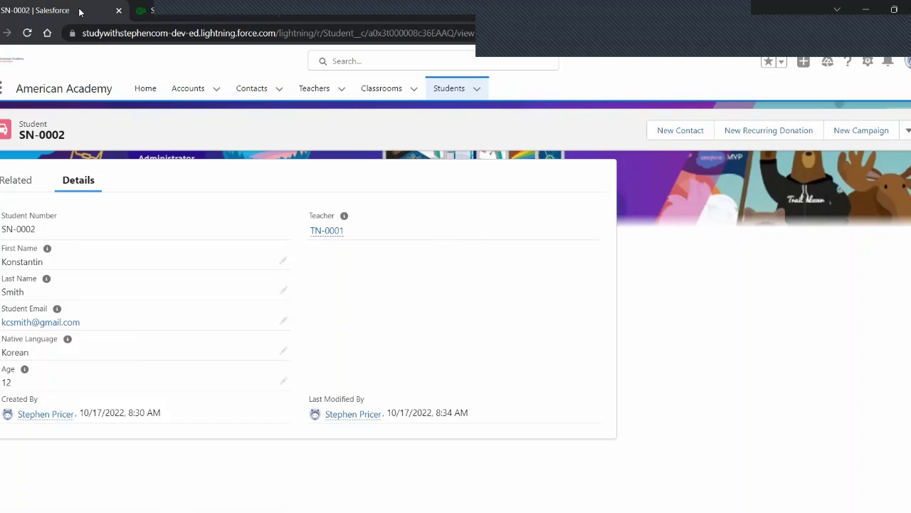
left_click(26, 36)
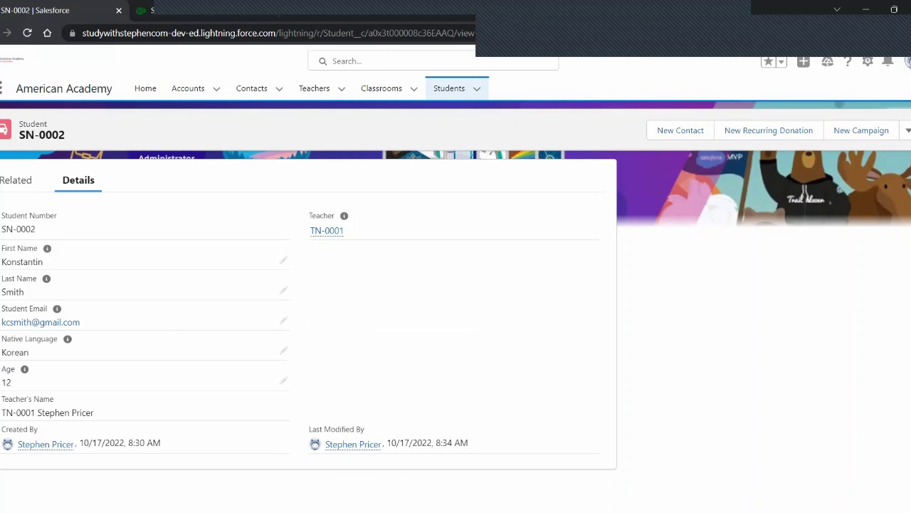
mouse_move(1, 388)
left_mouse_down()
mouse_move(68, 423)
mouse_move(289, 423)
left_mouse_up()
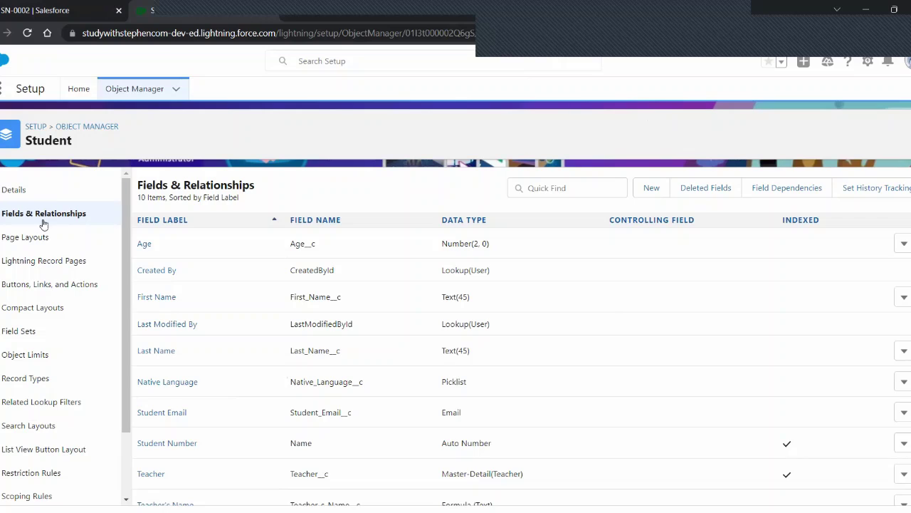
- Move Teacher's Name beneath Teacher in the student Layout's Information section, save the layout, and refresh the student record
left_click(26, 237)
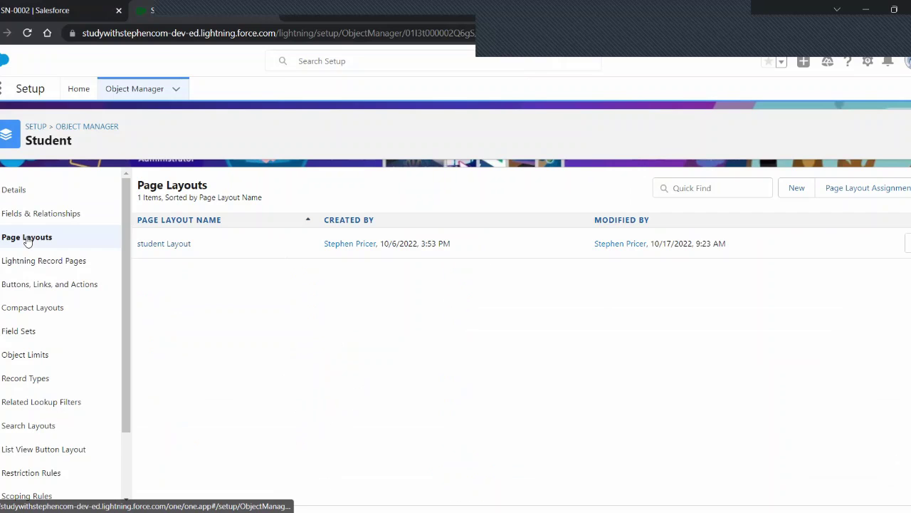
left_click(163, 245)
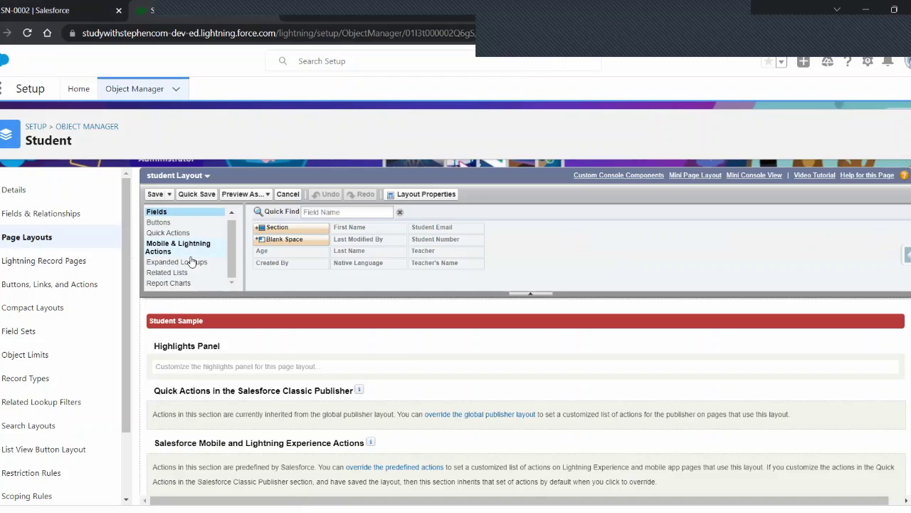
scroll(202, 376, "down", 5)
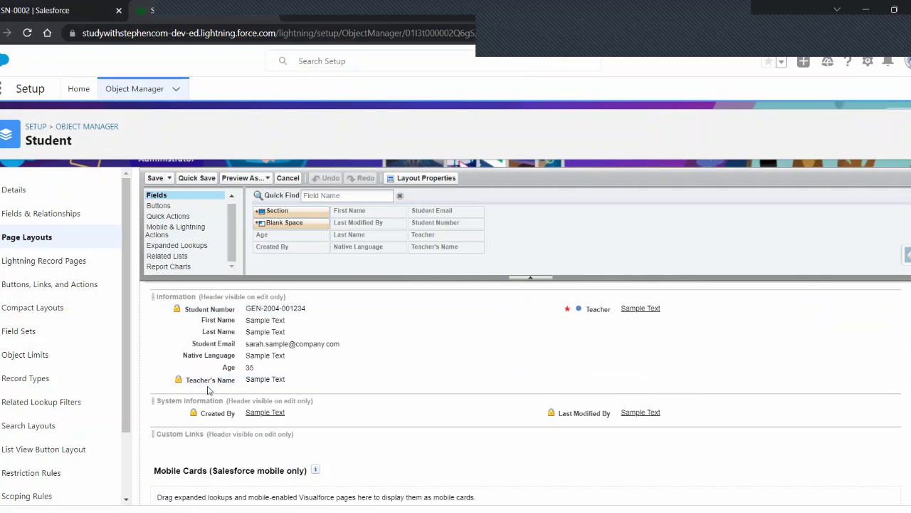
left_click_drag(208, 381, 583, 336)
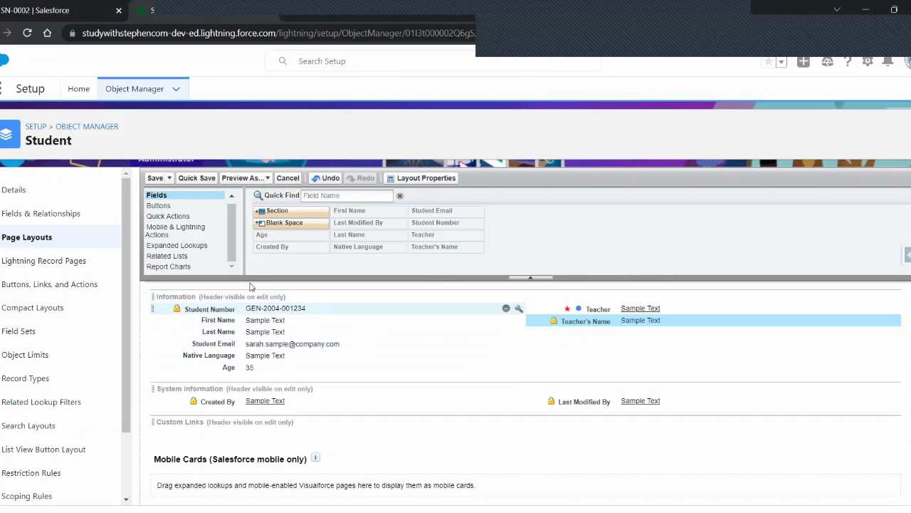
left_click(156, 178)
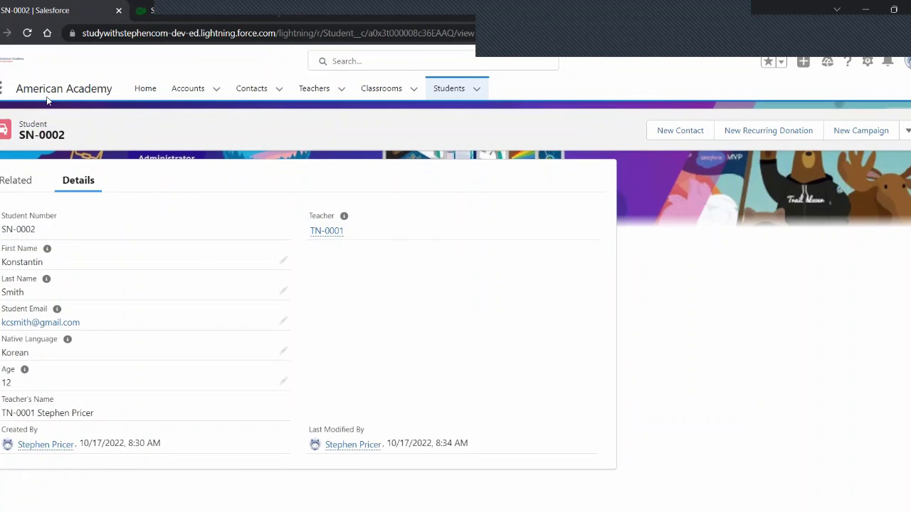
left_click(26, 34)
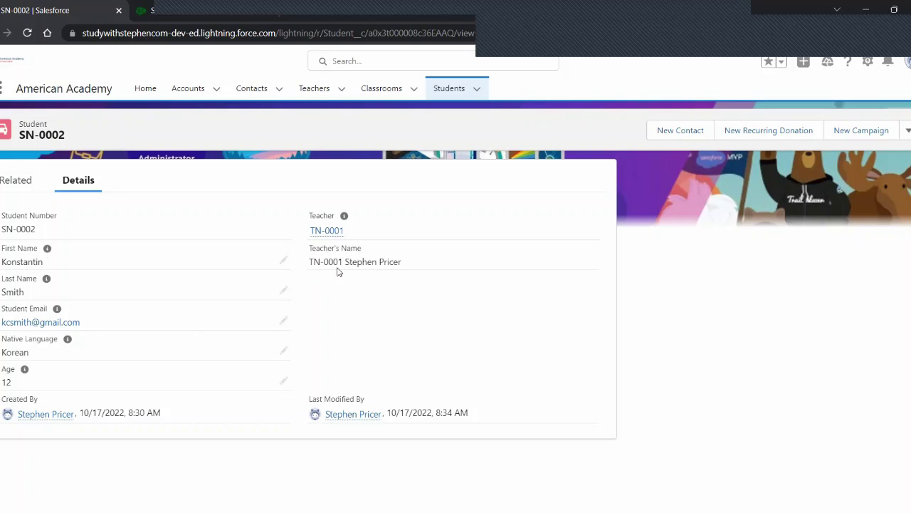
- Start another Formula field on the Student object, labelled Teacher's Full Name with return type Text, and proceed to the formula entry
left_click(195, 13)
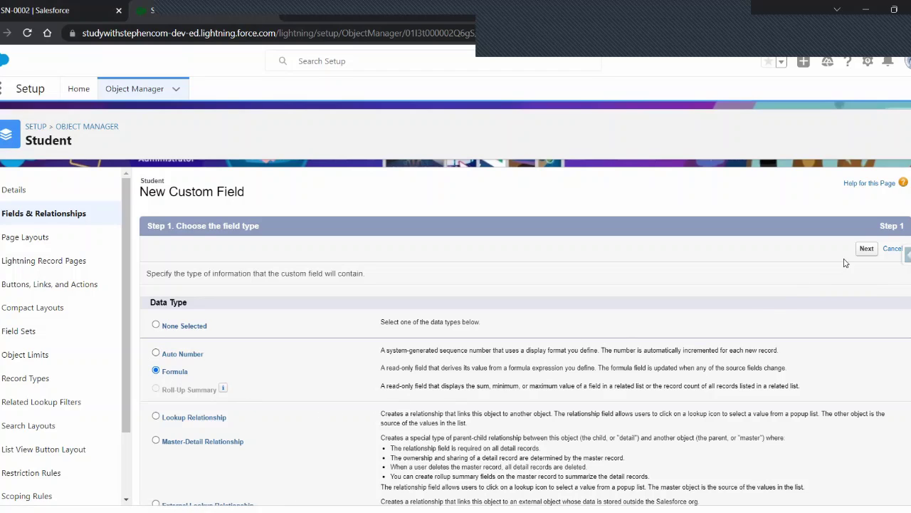
left_click(867, 249)
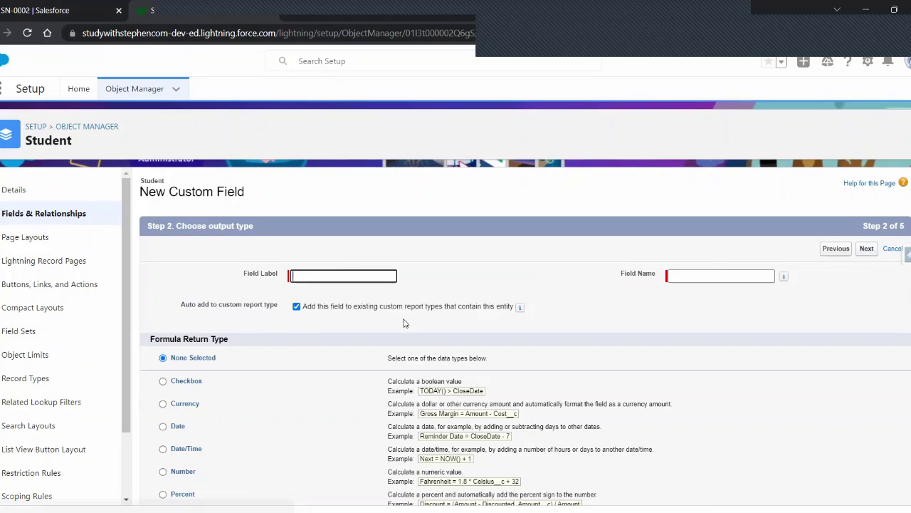
type("cher's Full ")
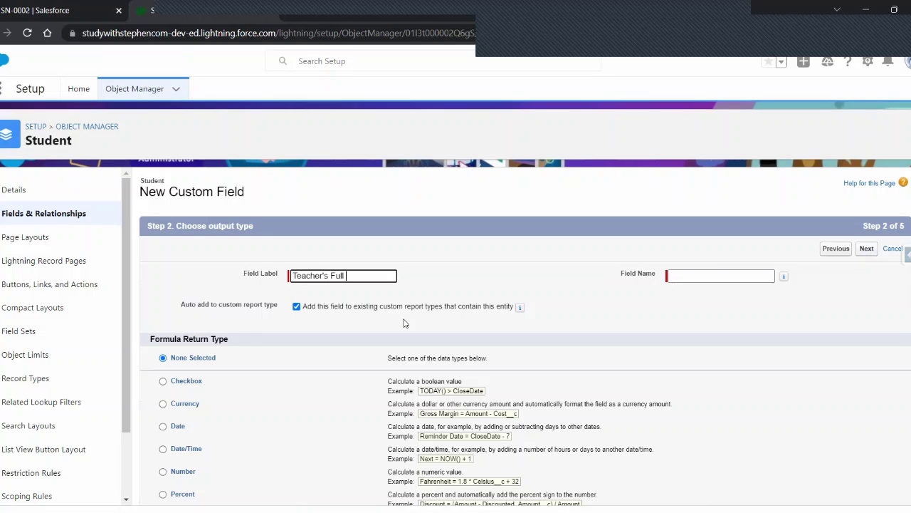
type("Name")
scroll(185, 378, "down", 3)
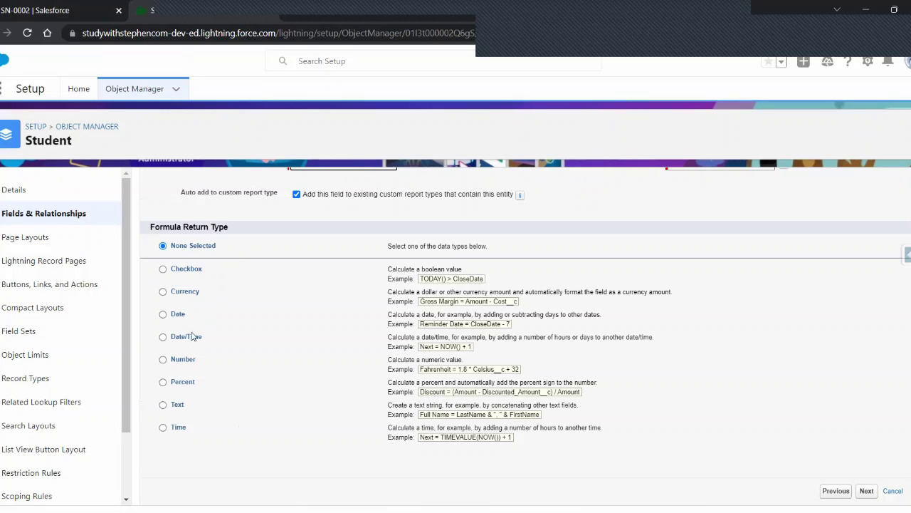
left_click(163, 404)
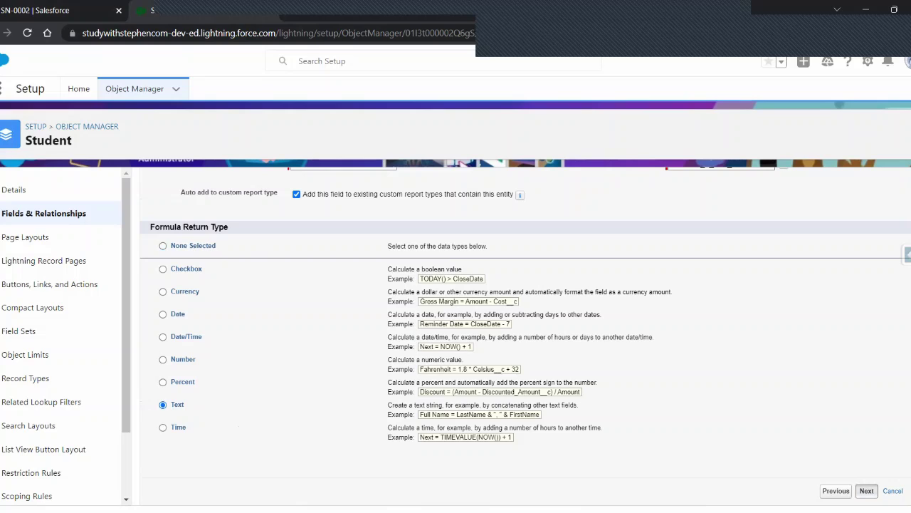
left_click(867, 490)
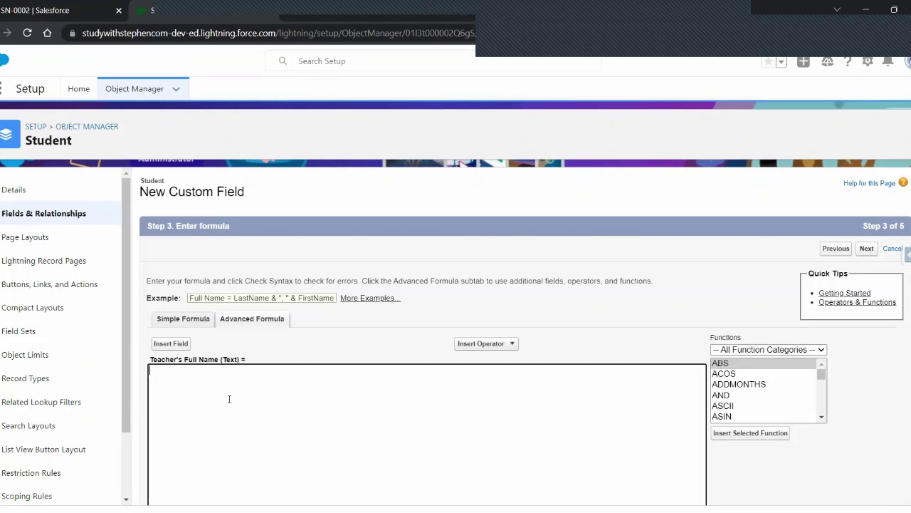
- Insert the related Teacher's First Name field (Teacher__r.First_Name__c) into the formula, followed by a + operator
scroll(229, 399, "down", 2)
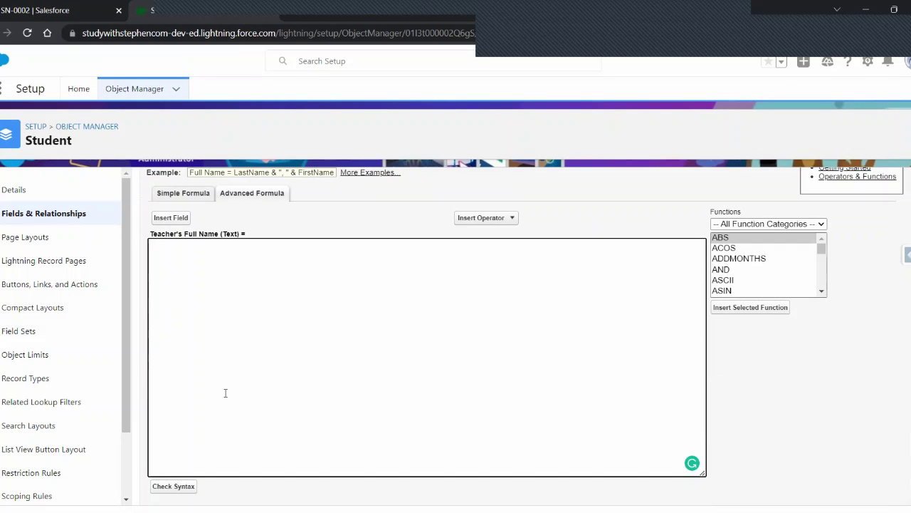
scroll(225, 391, "up", 1)
left_click(171, 279)
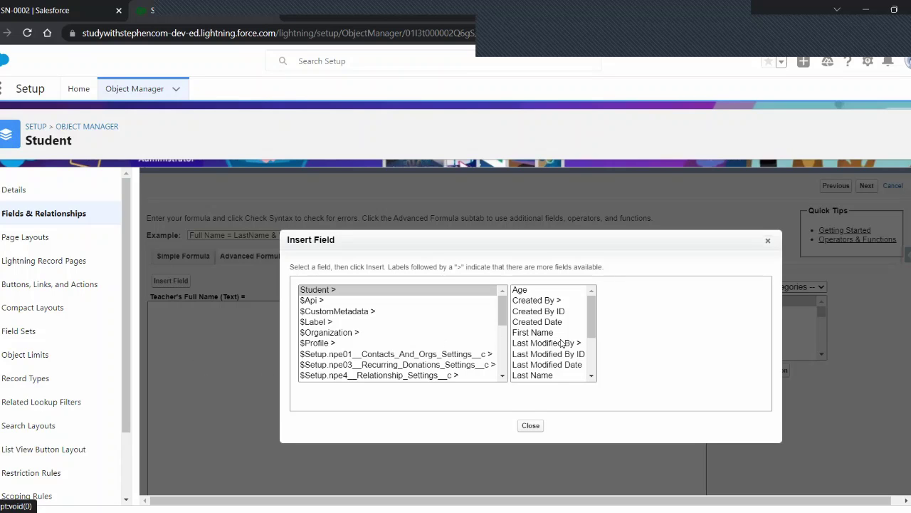
scroll(555, 353, "down", 4)
left_click(539, 365)
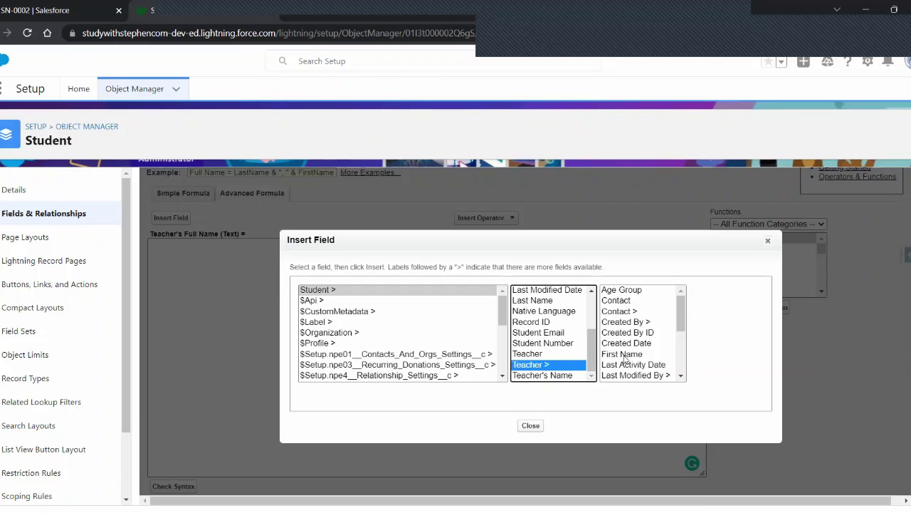
left_click(624, 354)
left_click(697, 359)
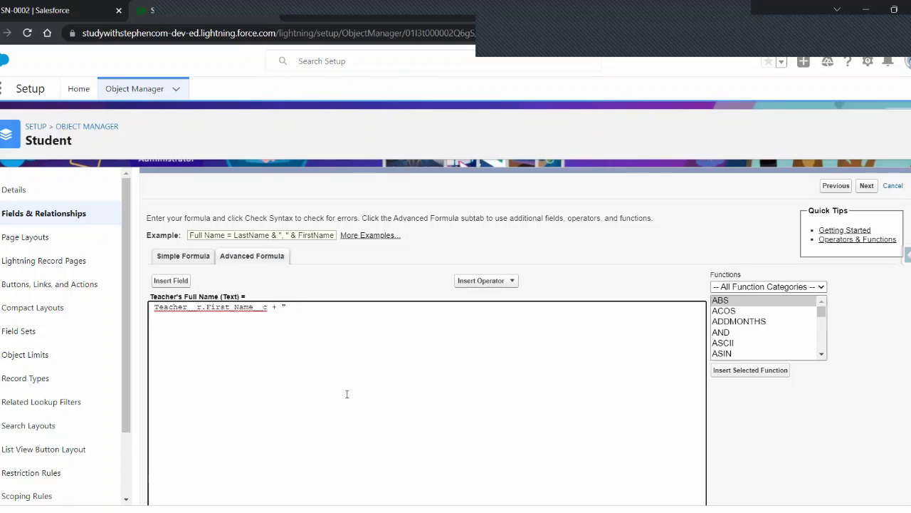
key("BackSpace")
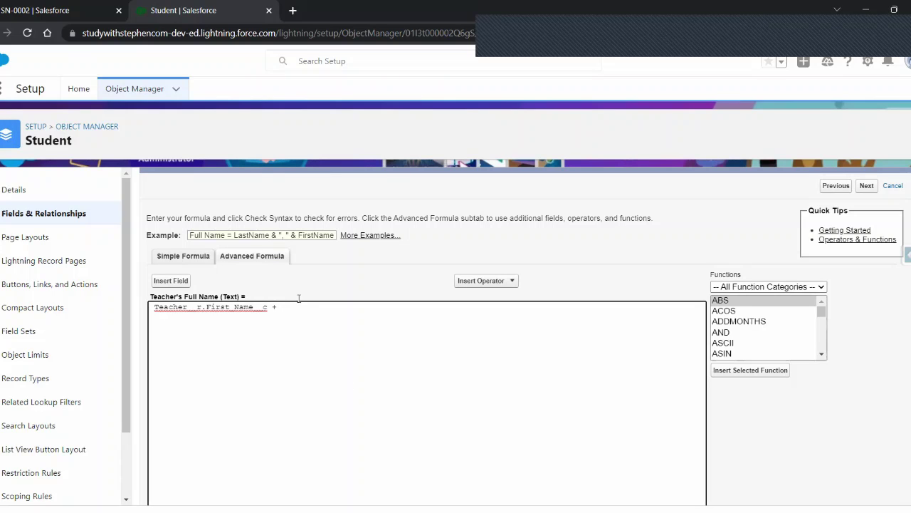
- Append the related Teacher's Last Name field (Teacher__r.Last_Name__c) after the + operator in the formula
left_click(180, 282)
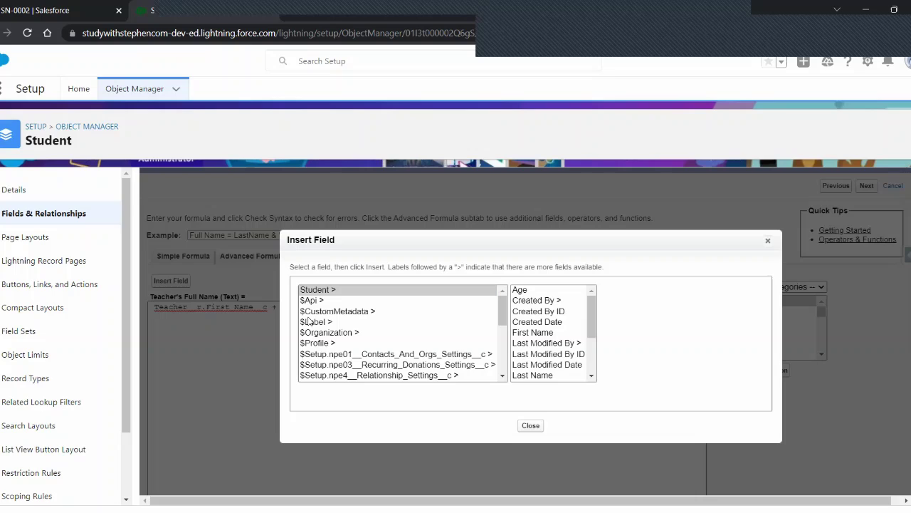
scroll(539, 343, "down", 2)
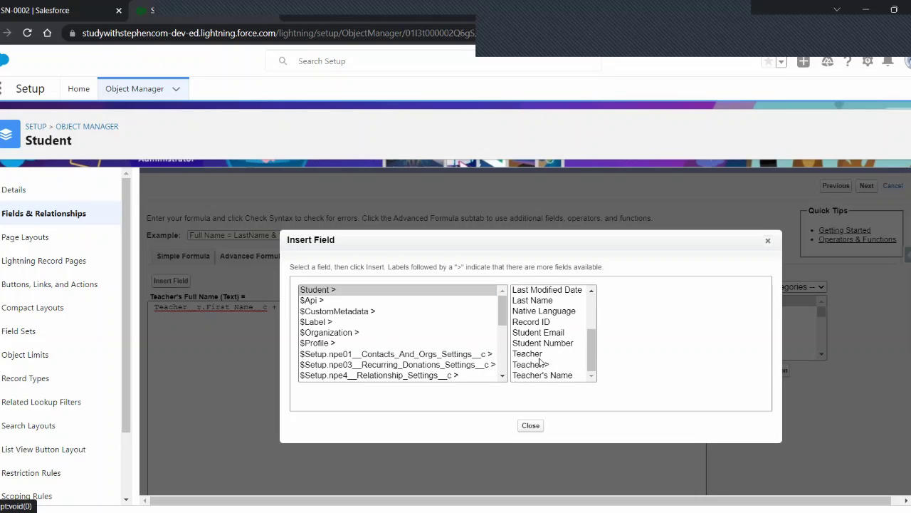
left_click(540, 364)
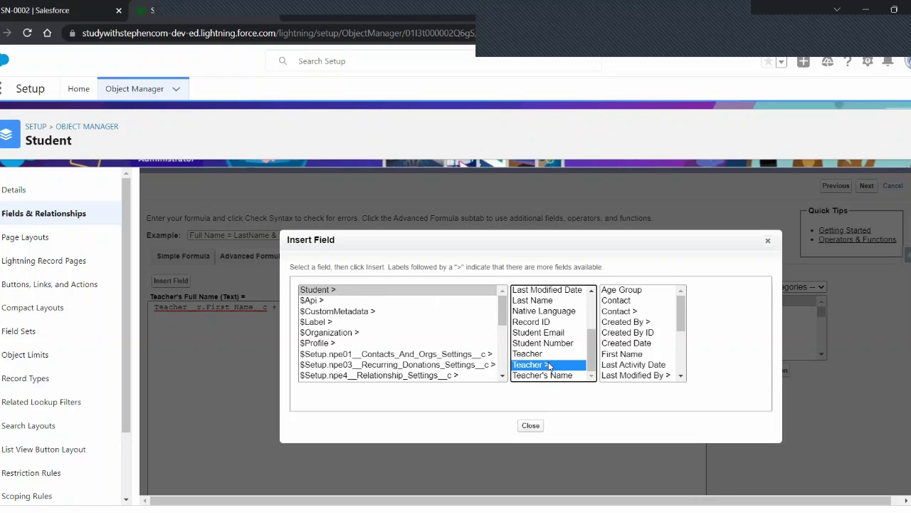
scroll(630, 345, "down", 2)
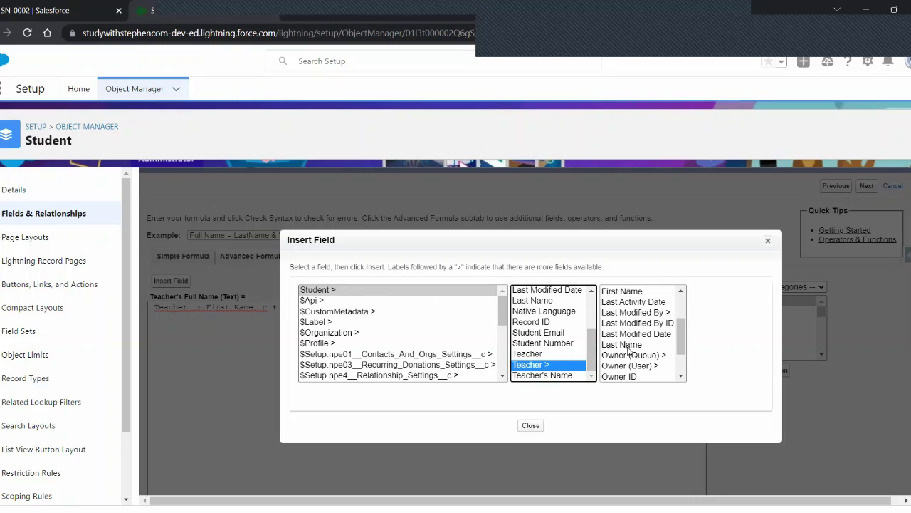
left_click(630, 344)
left_click(702, 356)
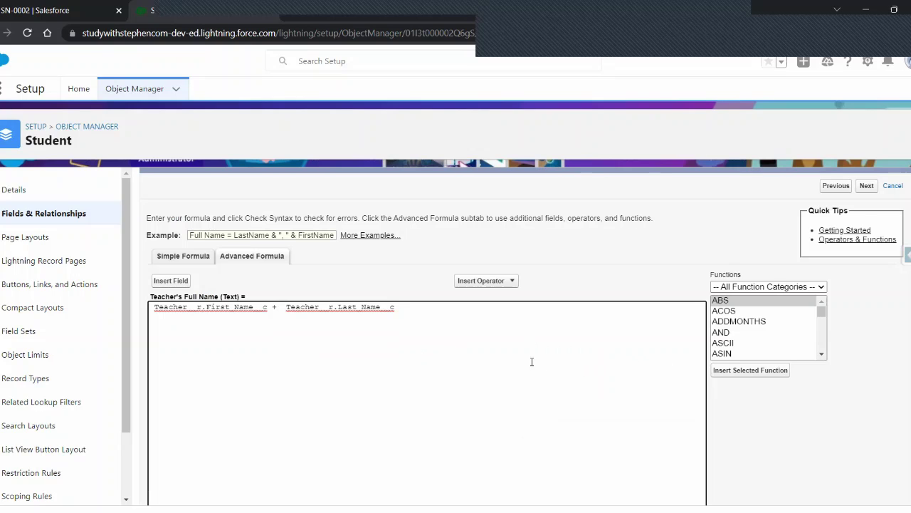
- Check the formula's syntax and save the Teacher's Full Name field with the default field-level security and student Layout selected
scroll(513, 363, "down", 3)
left_click(181, 426)
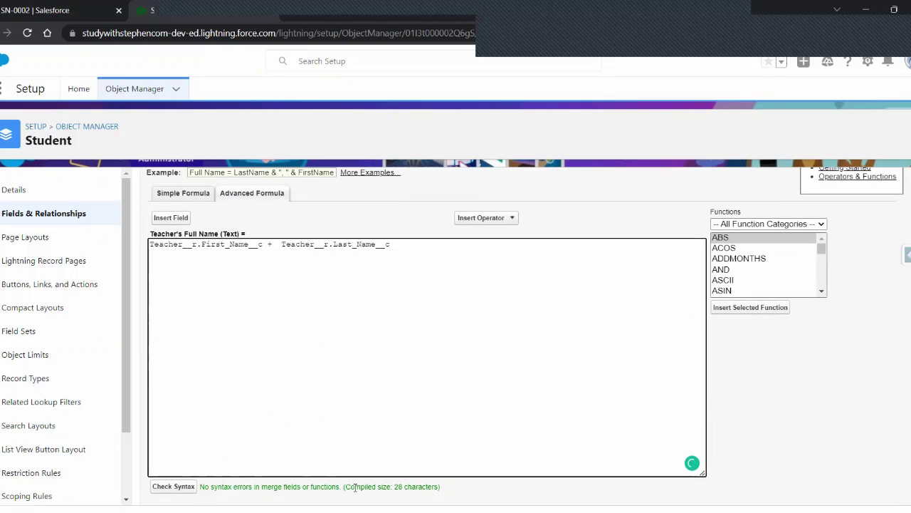
scroll(576, 434, "up", 3)
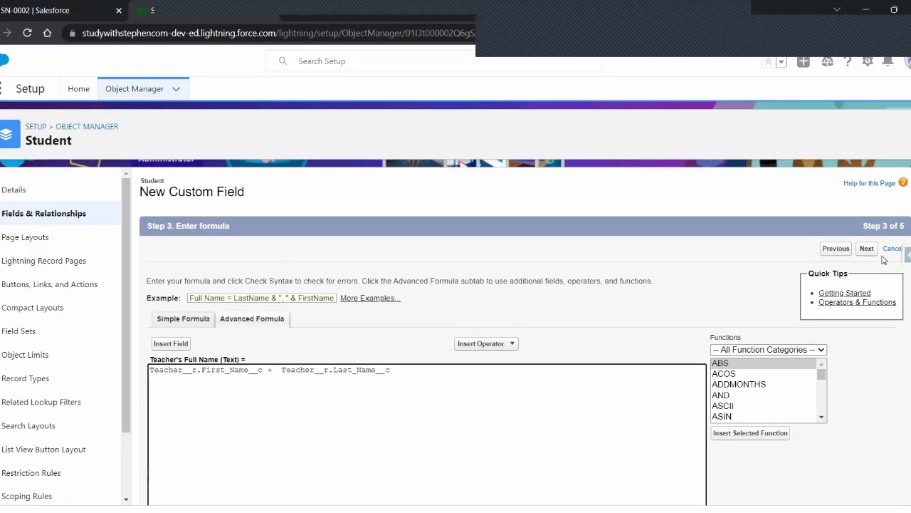
left_click(867, 250)
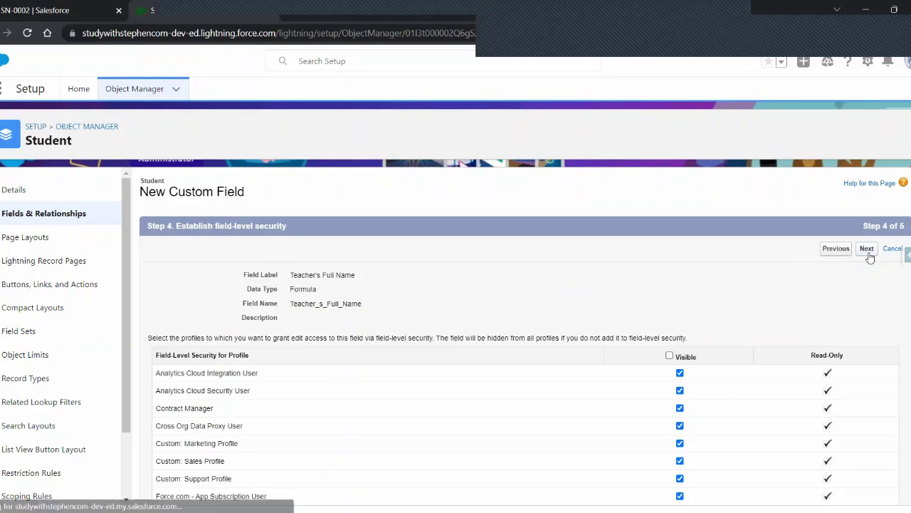
left_click(867, 249)
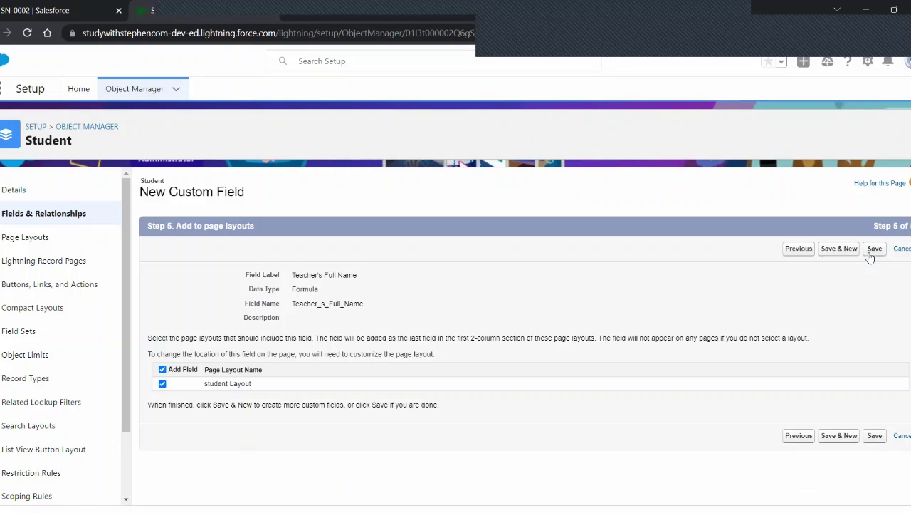
left_click(875, 249)
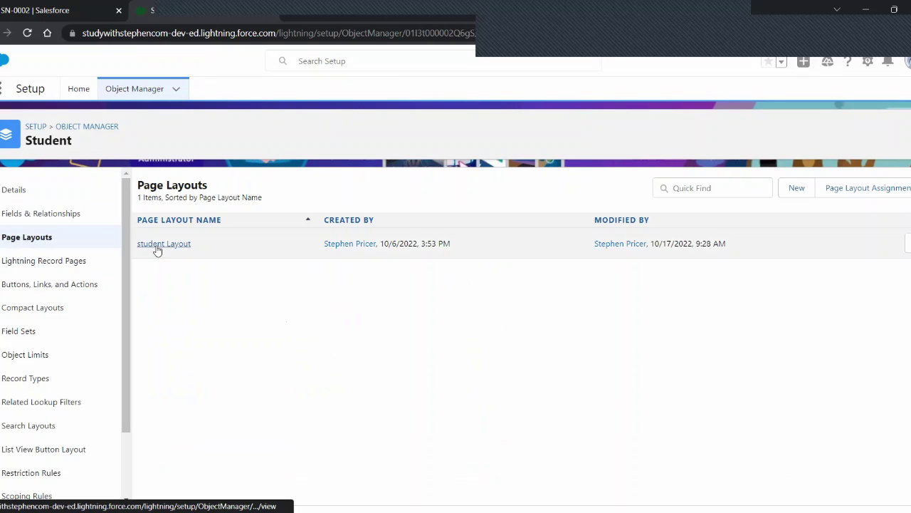
- Move Teacher's Full Name beneath Teacher's Name in the student Layout, save the layout, and return to the student record
left_click(158, 247)
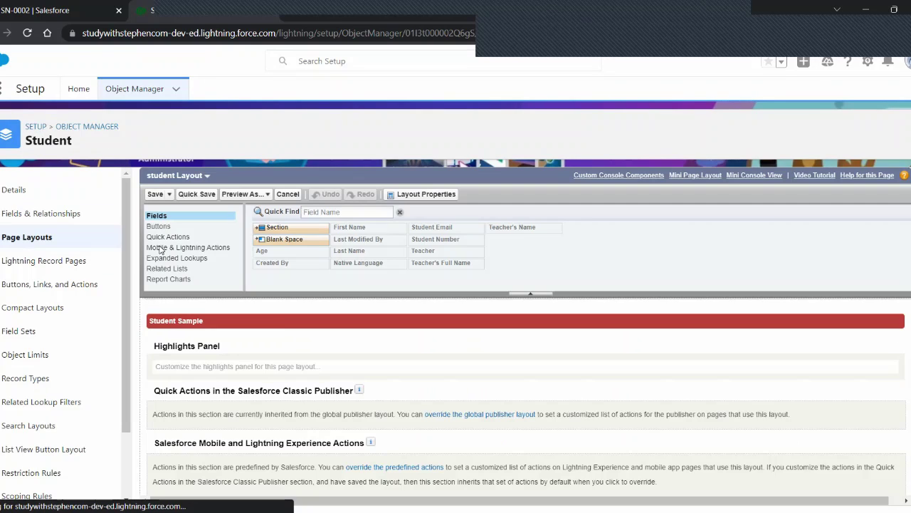
scroll(188, 297, "down", 5)
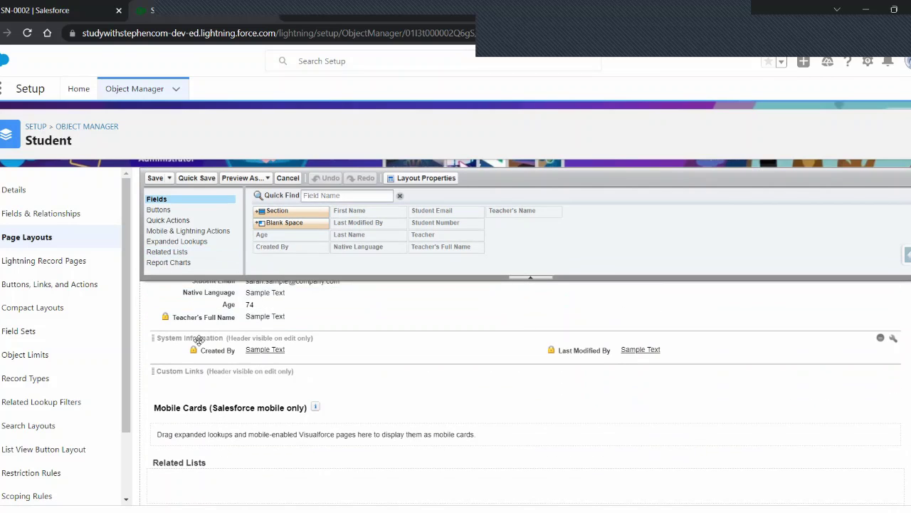
scroll(199, 341, "up", 1)
left_click_drag(238, 385, 562, 335)
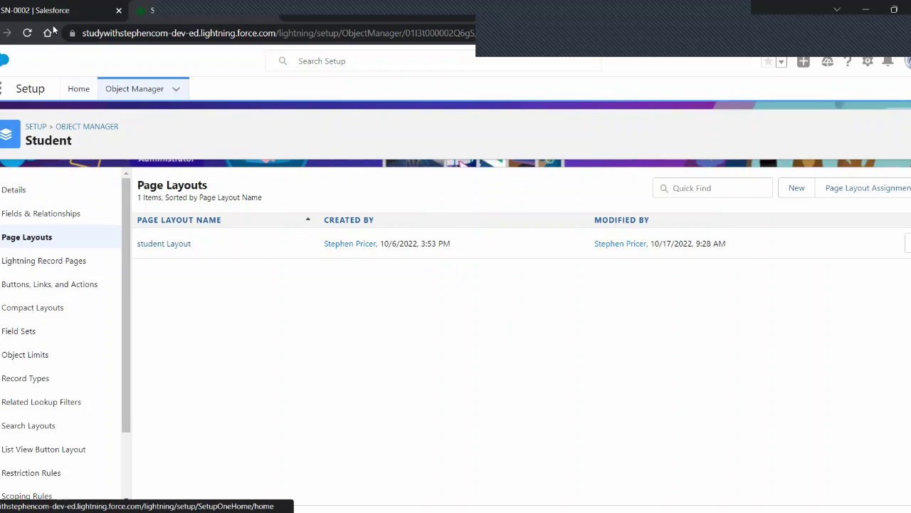
left_click(55, 18)
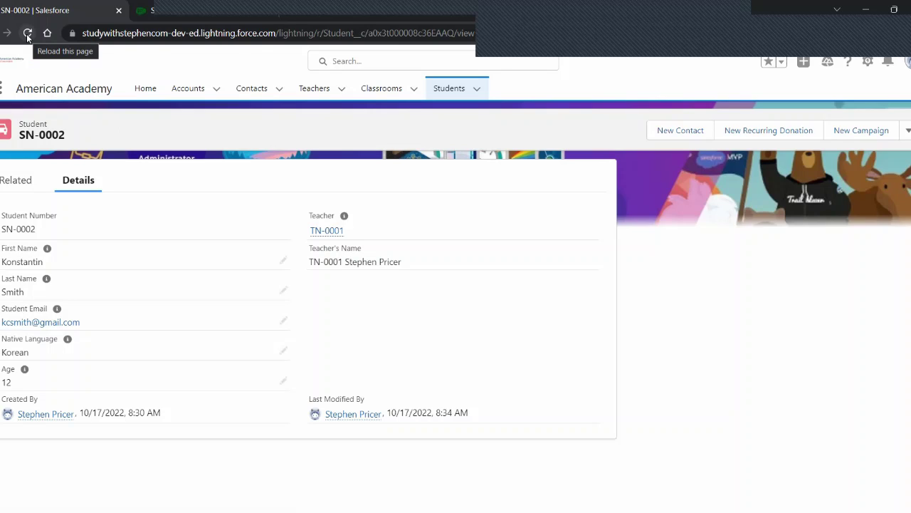
- Reload the student record, and open the Teacher's Full Name field definition for editing from the Student object's Fields & Relationships
left_click(27, 35)
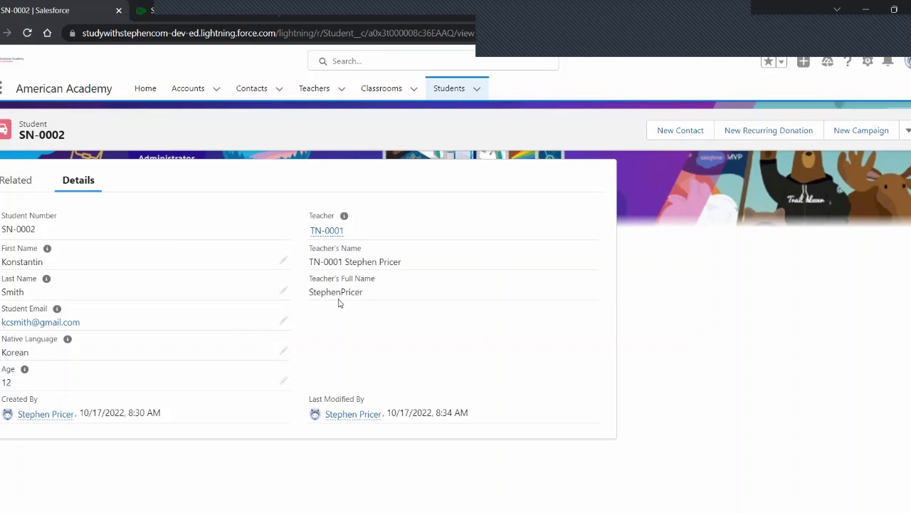
left_click(193, 10)
left_click(68, 214)
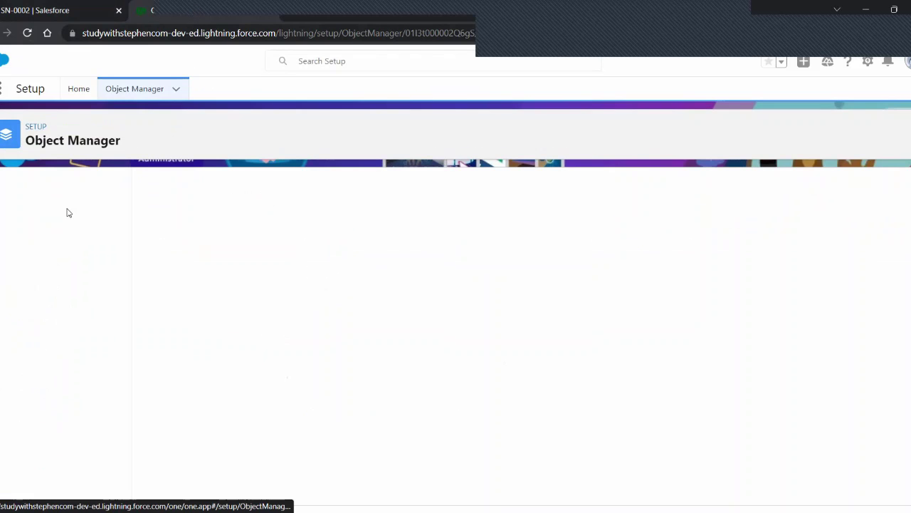
scroll(285, 332, "down", 2)
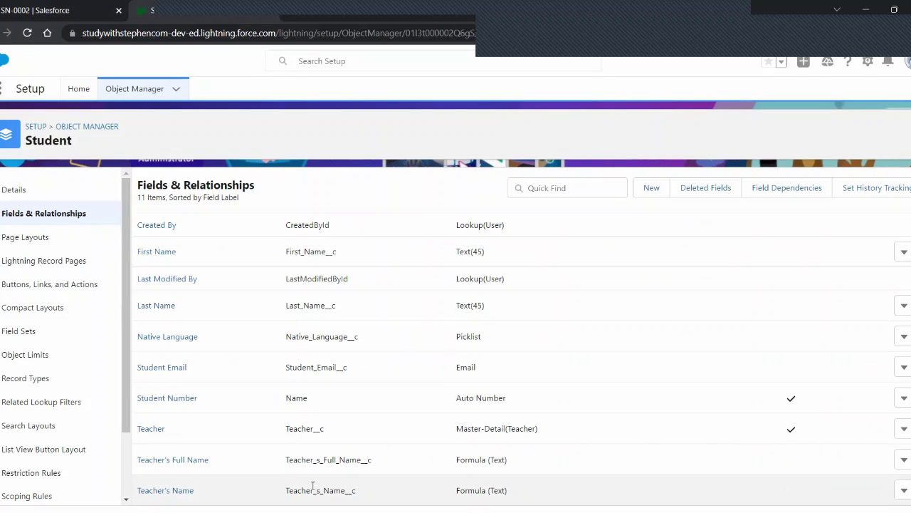
left_click(903, 459)
left_click(881, 412)
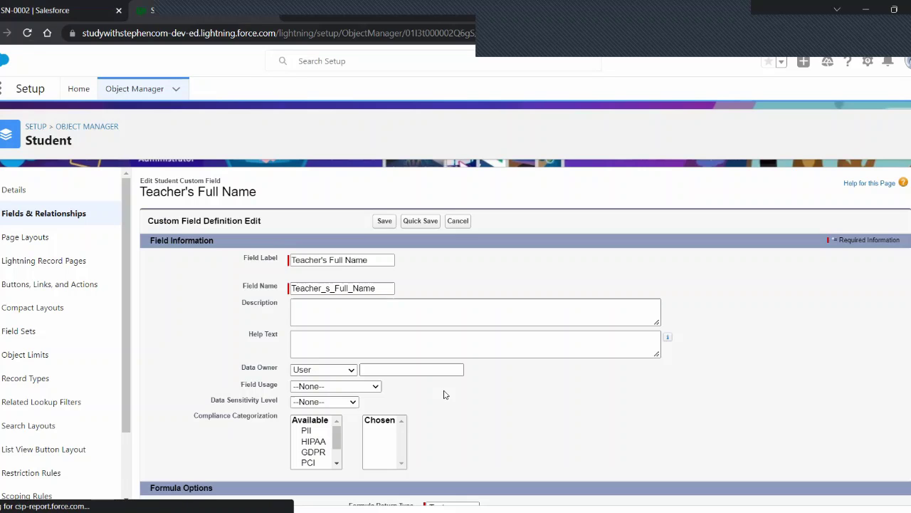
- Insert a quoted space and a second + operator (" " +) before Teacher__r.Last_Name__c in the Teacher's Full Name formula
scroll(418, 380, "down", 3)
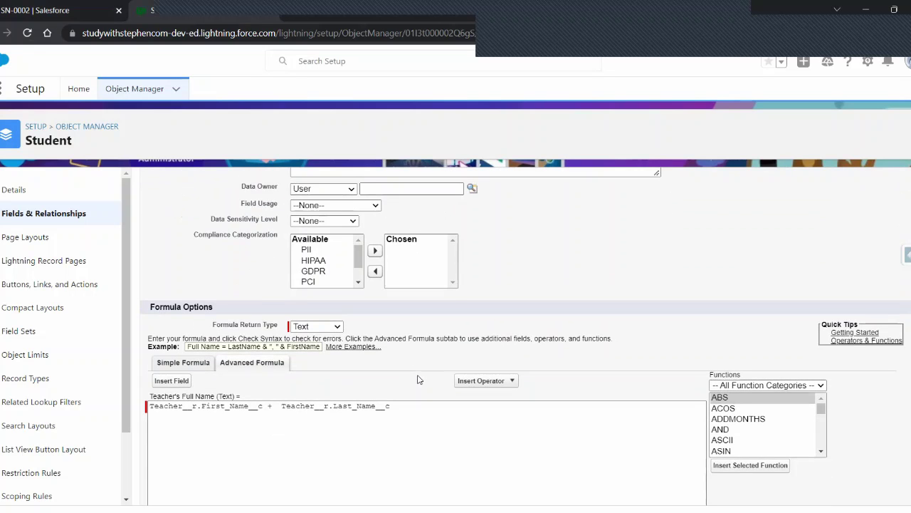
scroll(419, 379, "down", 1)
left_click(272, 338)
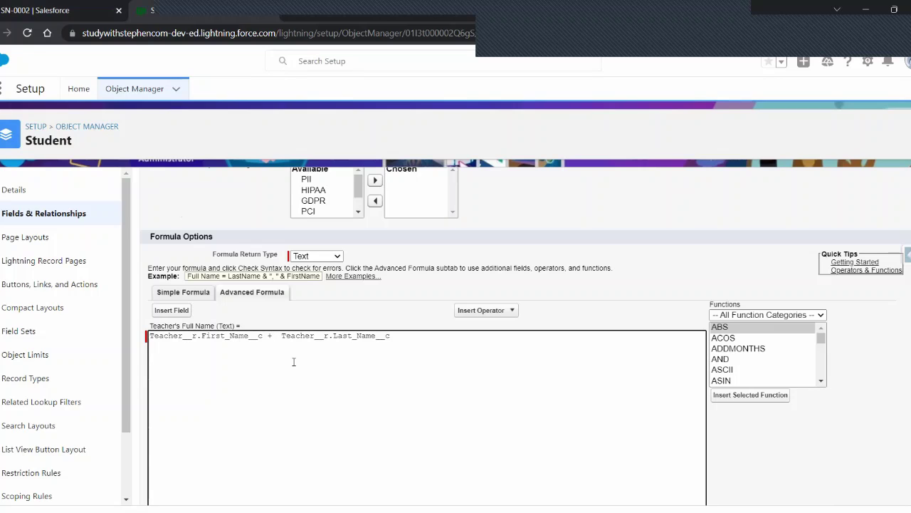
type("\"")
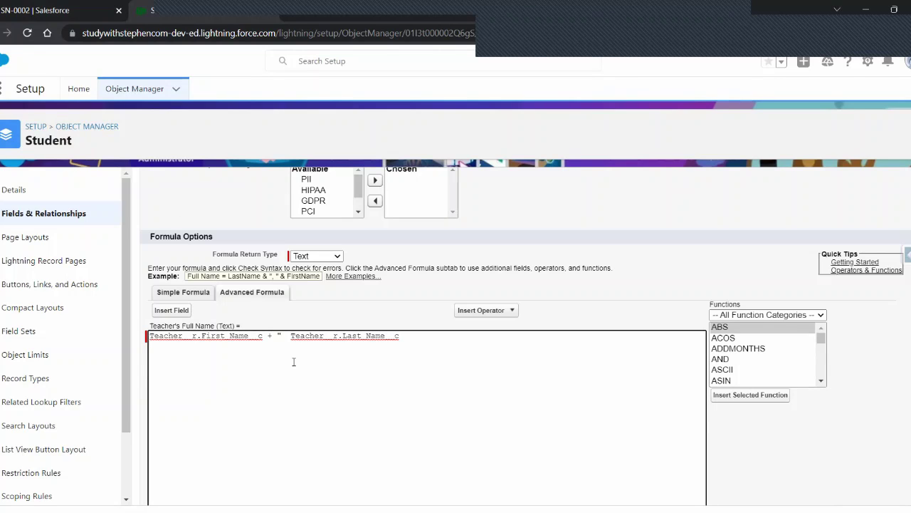
type(" \"")
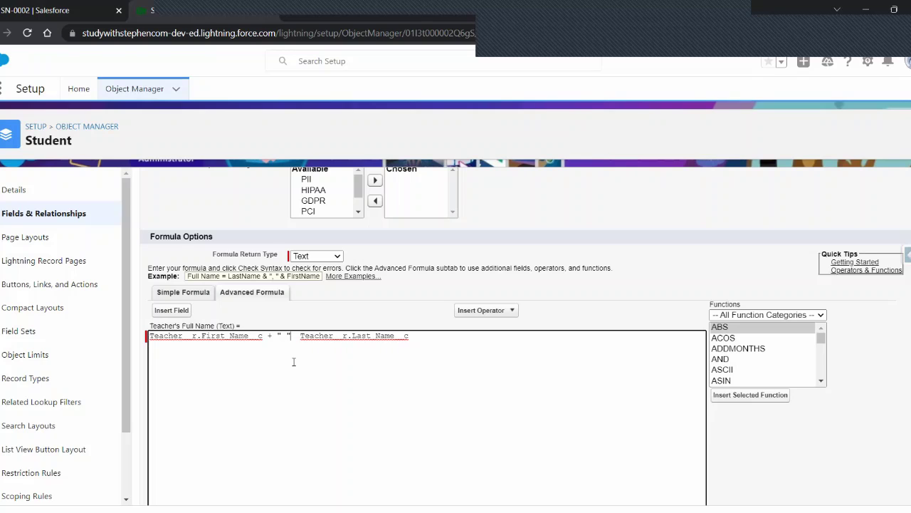
type(" +")
- Save the Teacher's Full Name field, and reload student record SN-0002 to check the teacher's name spacing
scroll(328, 352, "down", 3)
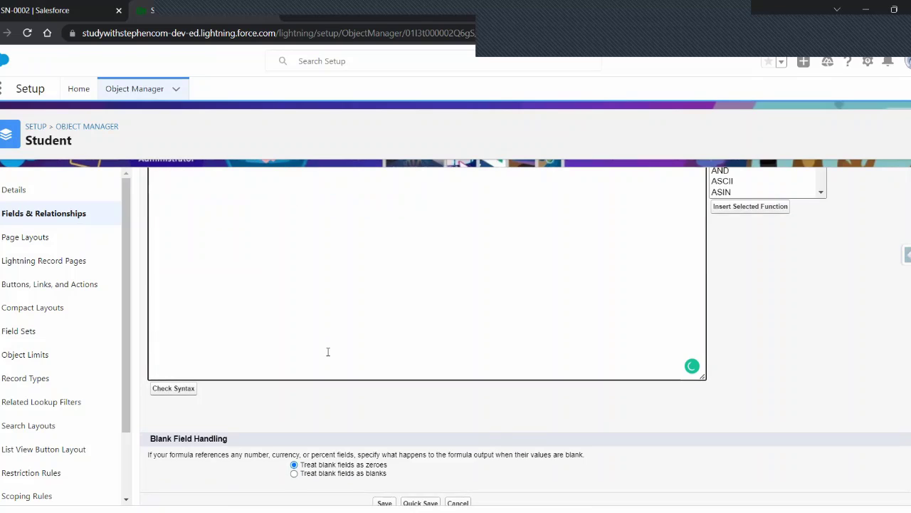
left_click(386, 489)
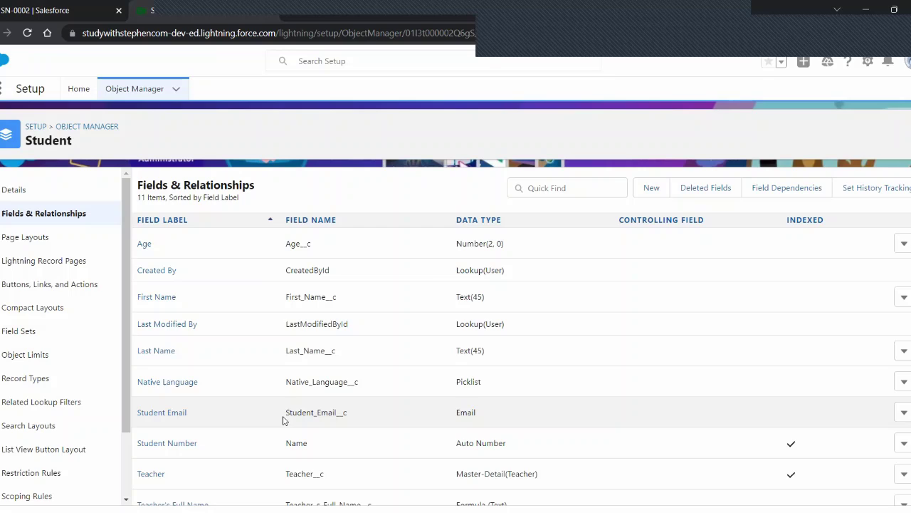
left_click(97, 20)
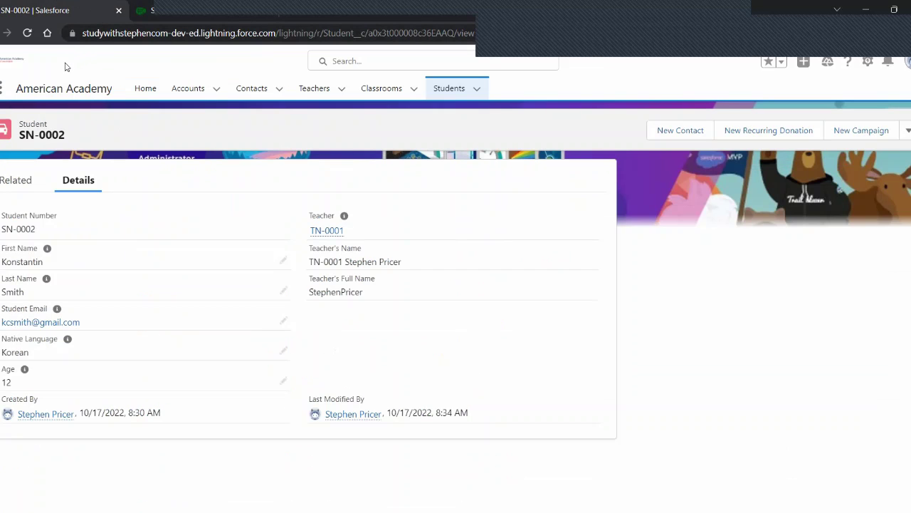
left_click(27, 33)
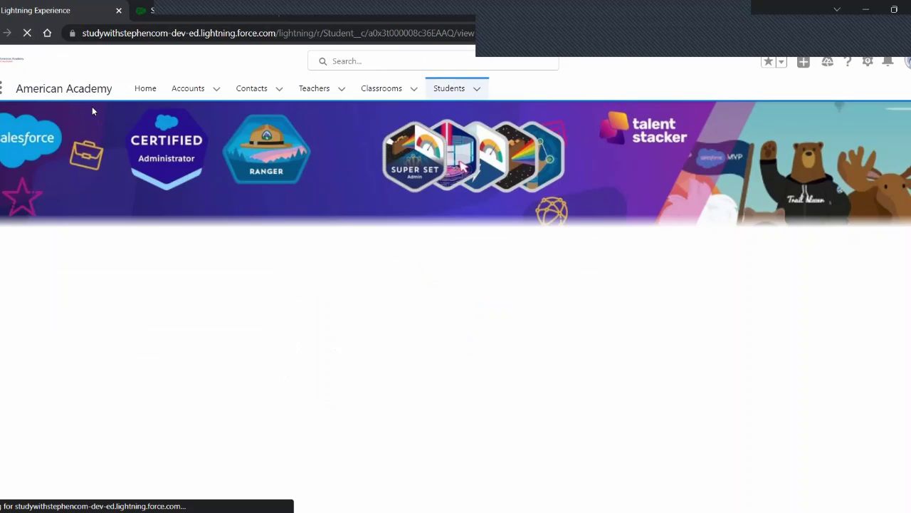